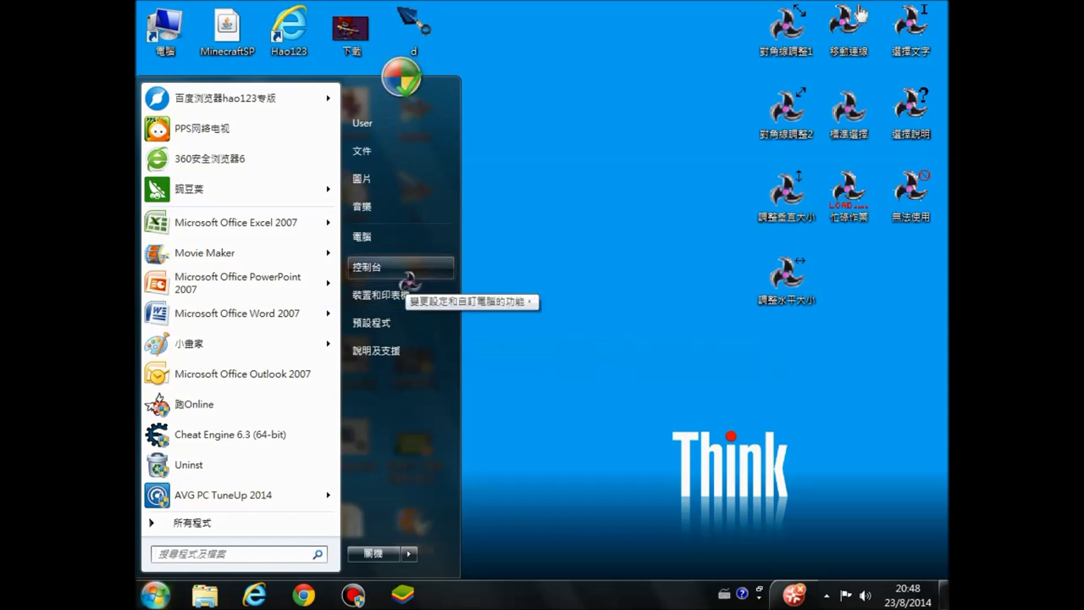
From All Control Panel Items, scroll down to 滑鼠 (Mouse) and open the Mouse settings.
{"action": "left_click", "coordinate": [409, 280]}
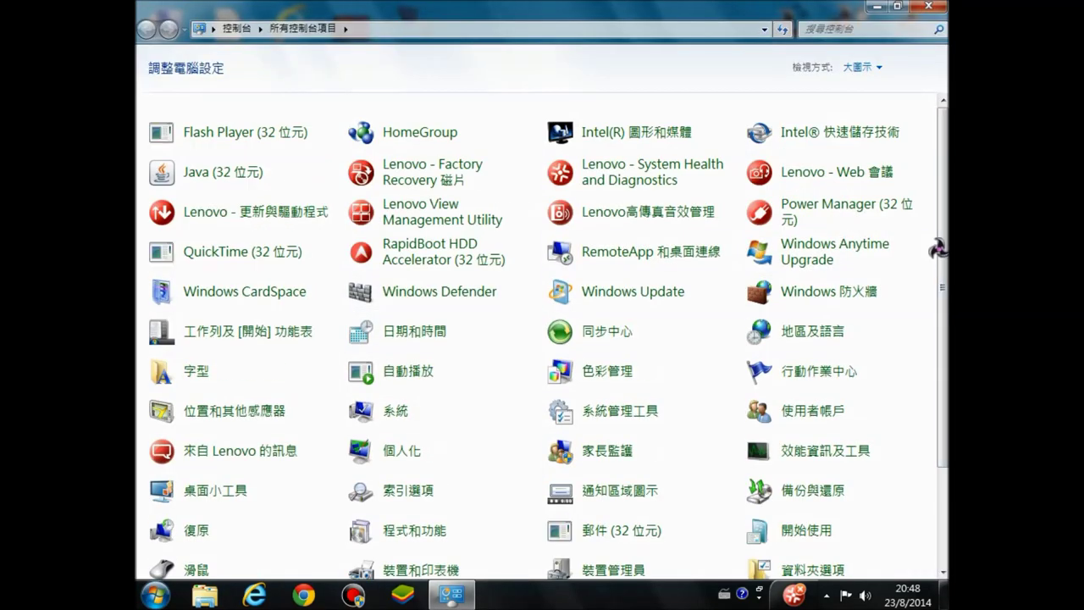
{"action": "scroll", "coordinate": [941, 248], "scroll_direction": "down", "scroll_amount": 2}
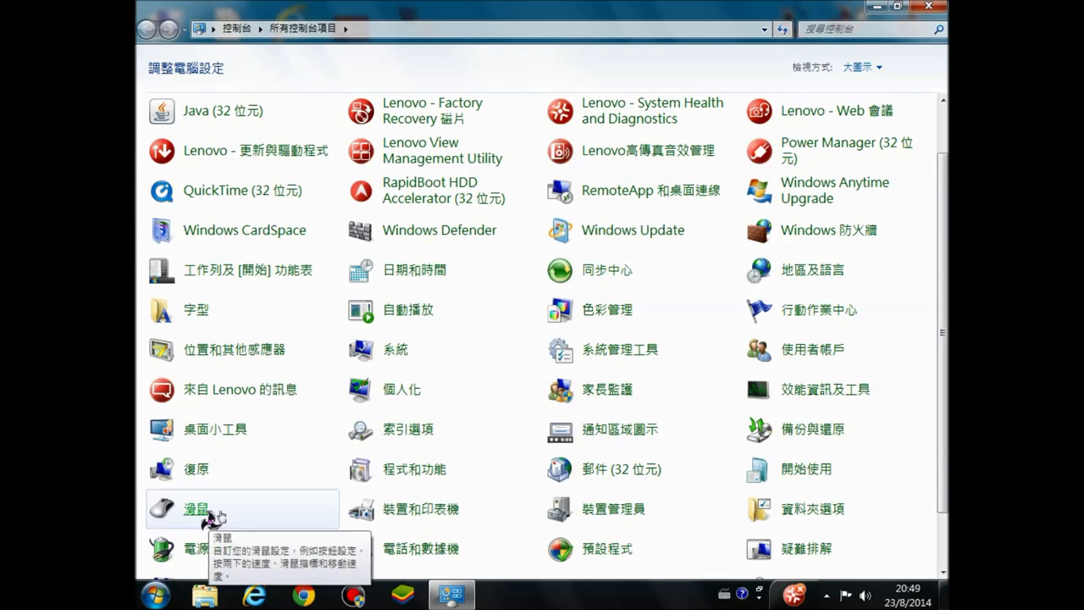
{"action": "left_click", "coordinate": [218, 513]}
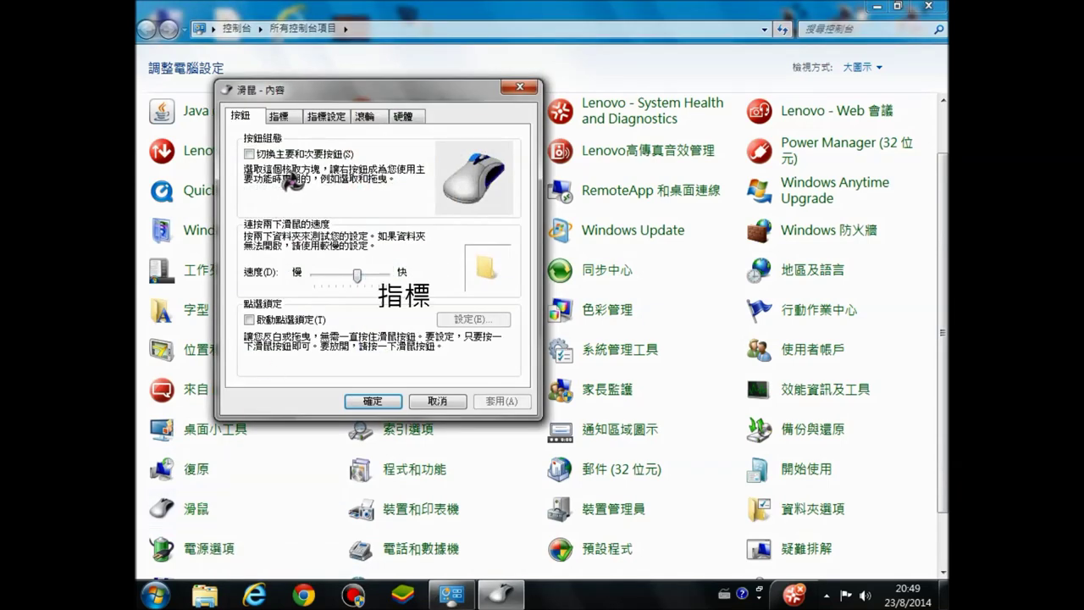
On the 指標 (Pointers) tab, browse for a new cursor file for 標準選擇.
{"action": "left_click", "coordinate": [280, 116]}
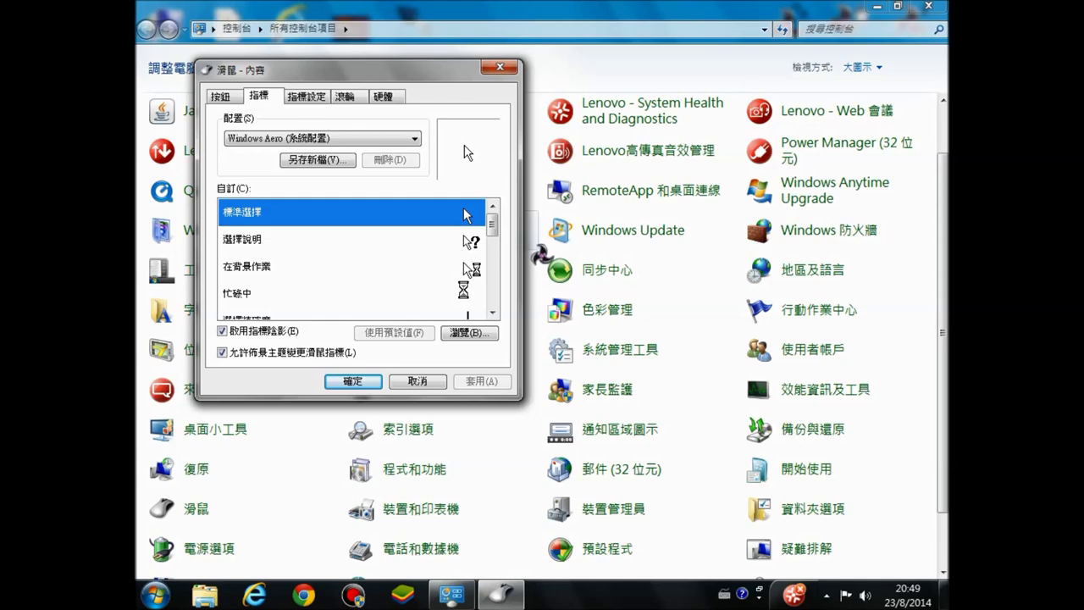
{"action": "scroll", "coordinate": [489, 242], "scroll_direction": "down", "scroll_amount": 3}
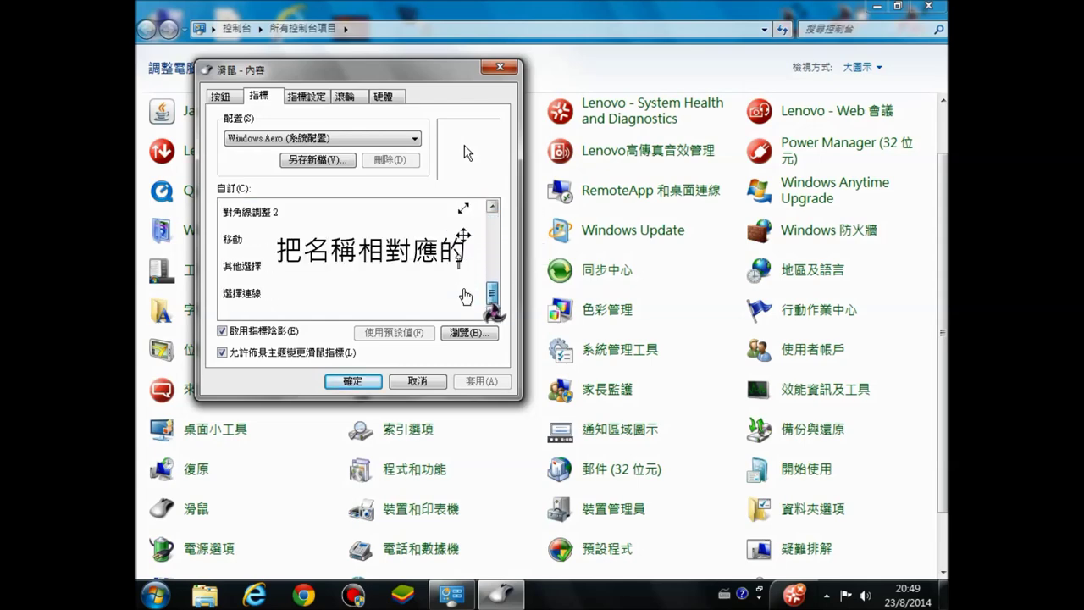
{"action": "scroll", "coordinate": [472, 296], "scroll_direction": "up", "scroll_amount": 3}
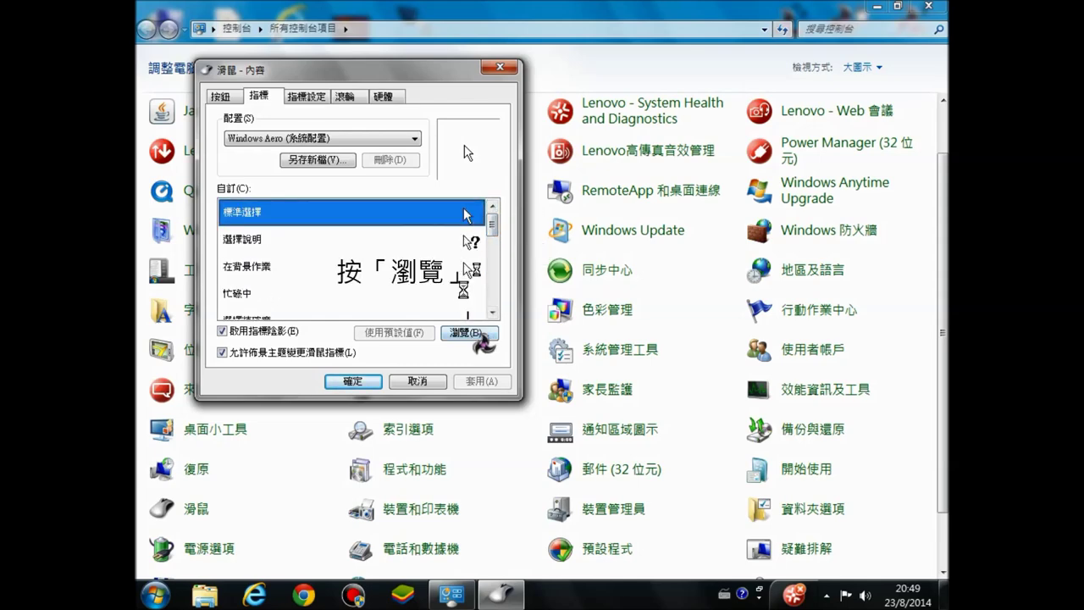
{"action": "left_click", "coordinate": [485, 343]}
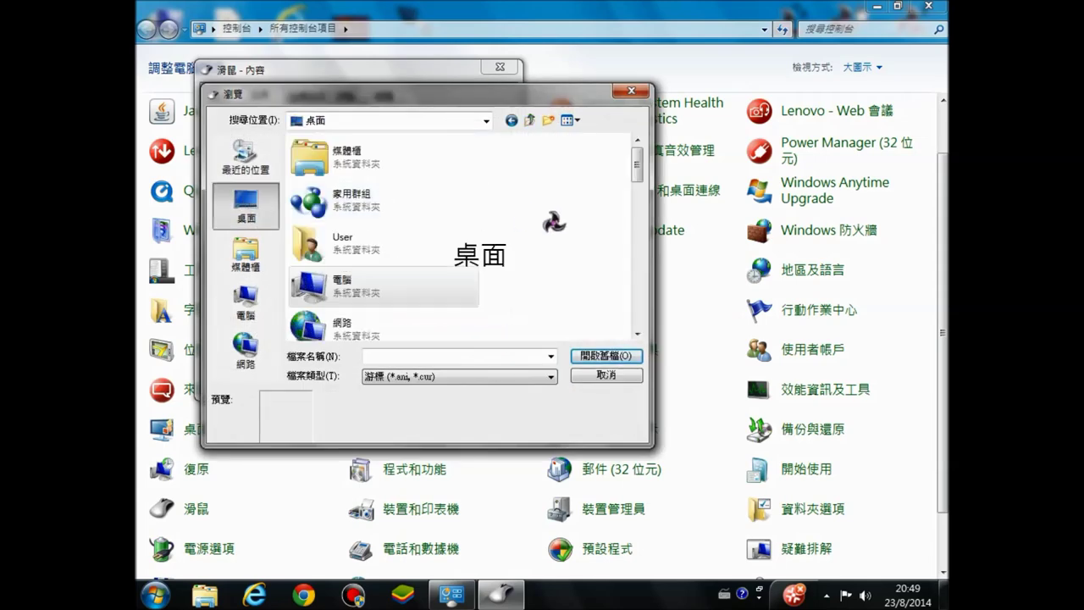
Assign the 標準選擇 shuriken .cur file from the Desktop to 標準選擇.
{"action": "left_click_drag", "start_coordinate": [638, 165], "coordinate": [637, 329]}
{"action": "left_click", "coordinate": [398, 153]}
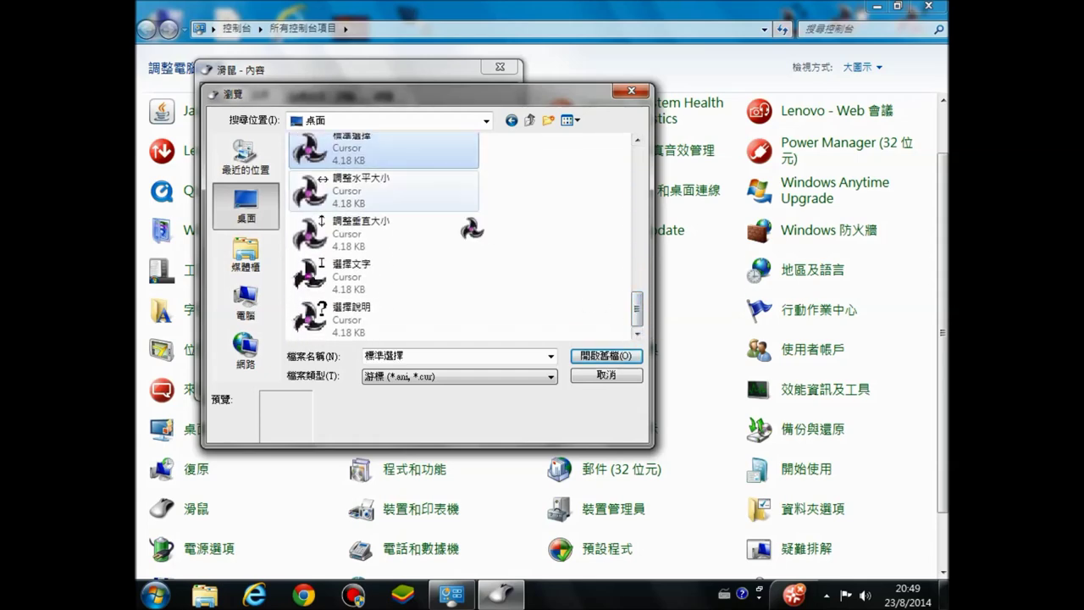
{"action": "left_click", "coordinate": [603, 358]}
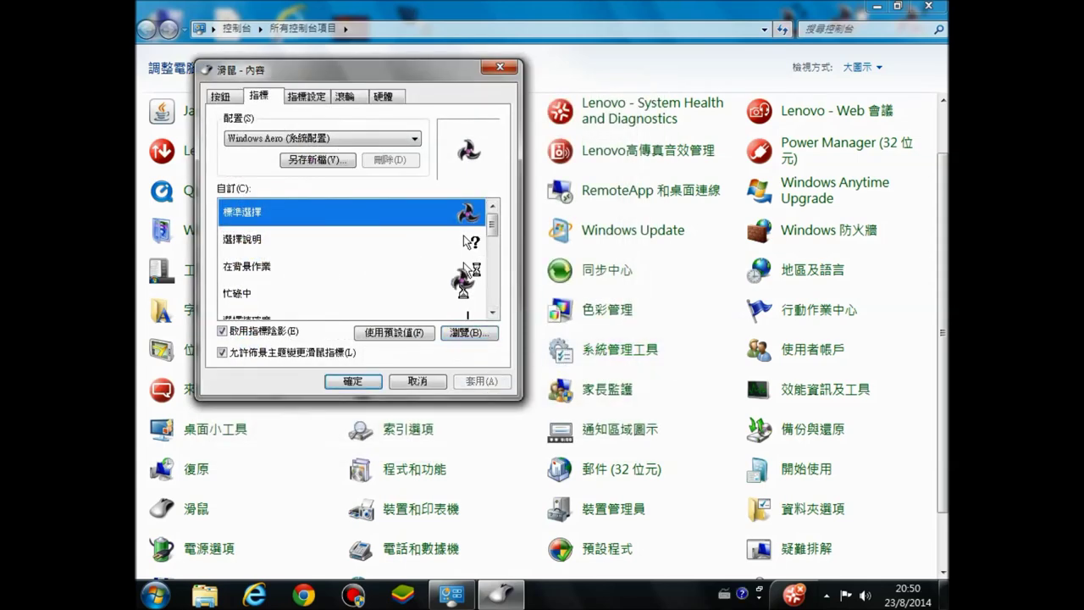
Give 選擇說明 its matching 選擇說明 shuriken cursor file.
{"action": "key", "text": "Down"}
{"action": "left_click", "coordinate": [485, 334]}
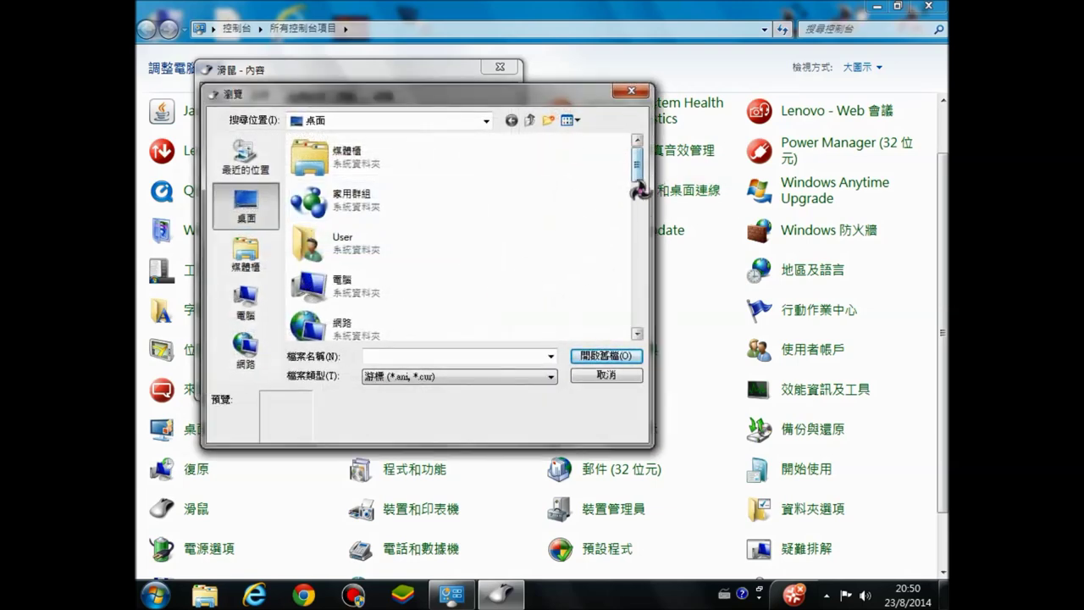
{"action": "left_click_drag", "start_coordinate": [640, 190], "coordinate": [628, 332]}
{"action": "left_click", "coordinate": [375, 326]}
{"action": "left_click", "coordinate": [590, 352]}
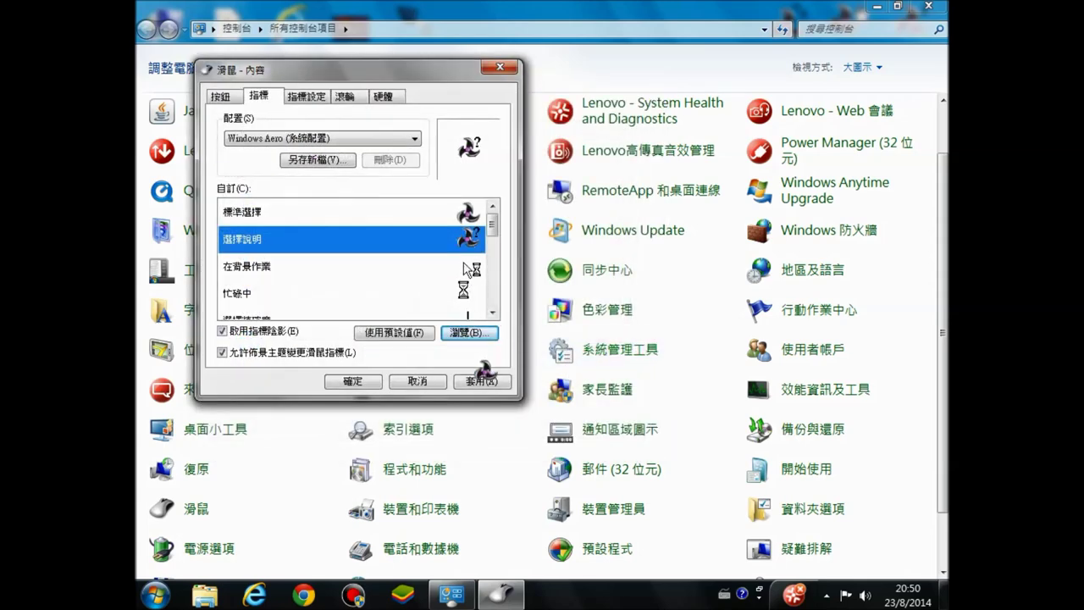
Set 在背景作業 to the 忙碌作業 LOAD cursor and apply the changes.
{"action": "left_click", "coordinate": [458, 269]}
{"action": "left_click", "coordinate": [471, 332]}
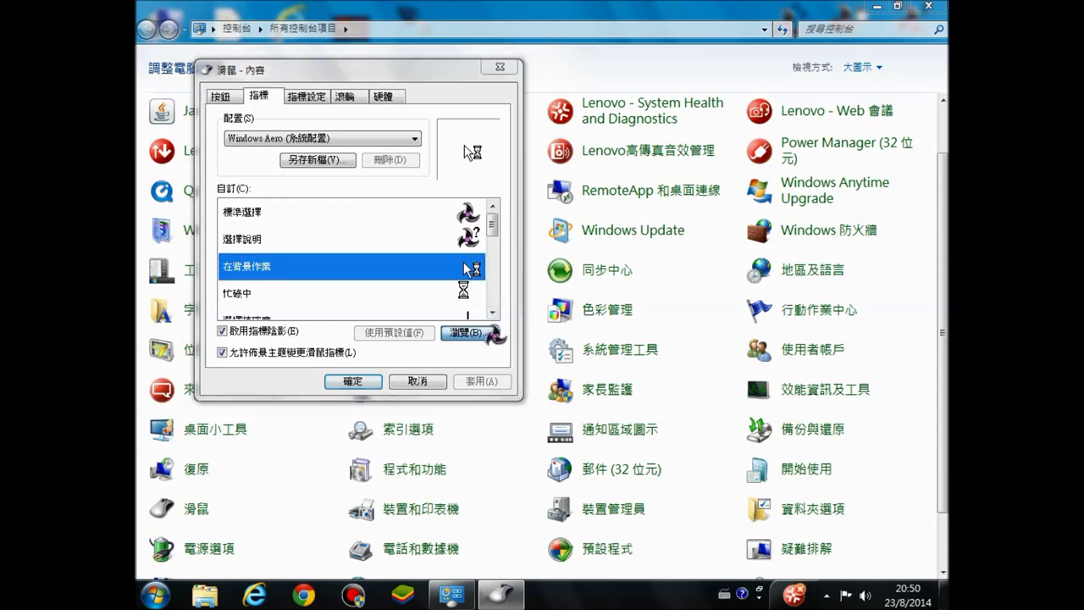
{"action": "left_click_drag", "start_coordinate": [641, 188], "coordinate": [635, 270]}
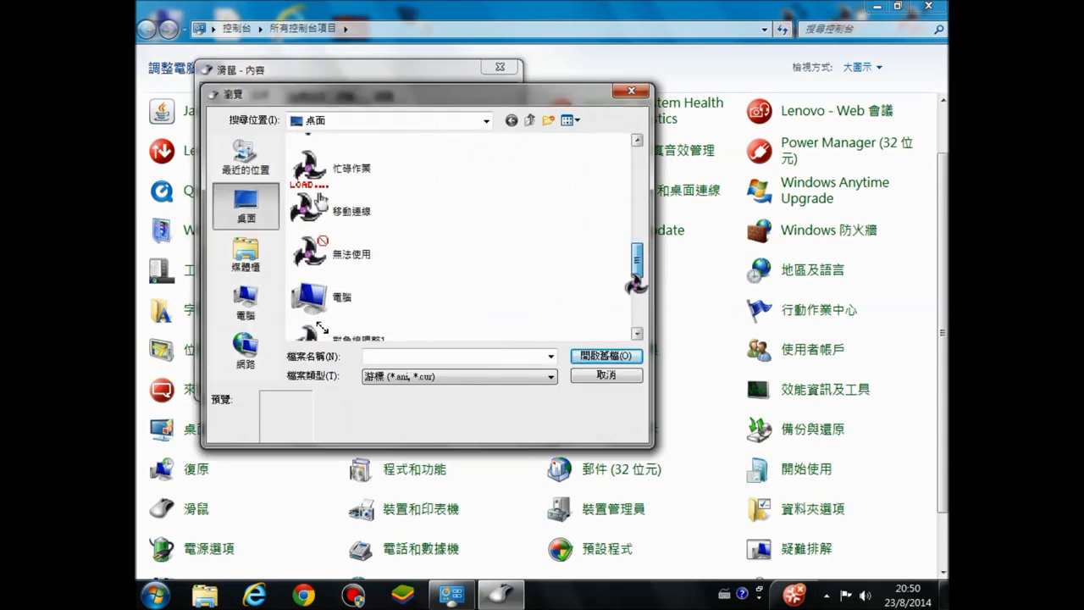
{"action": "left_click", "coordinate": [435, 154]}
{"action": "left_click", "coordinate": [589, 358]}
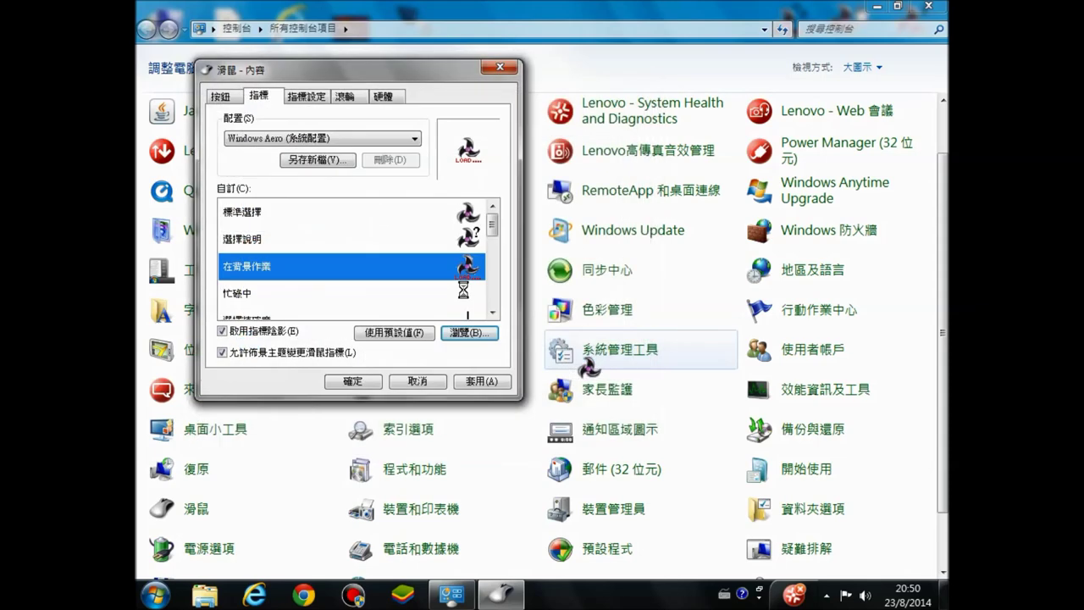
{"action": "left_click", "coordinate": [481, 381]}
Give 忙碌中 the same 忙碌作業 LOAD cursor, then select the 選擇文字 row.
{"action": "left_click", "coordinate": [470, 293]}
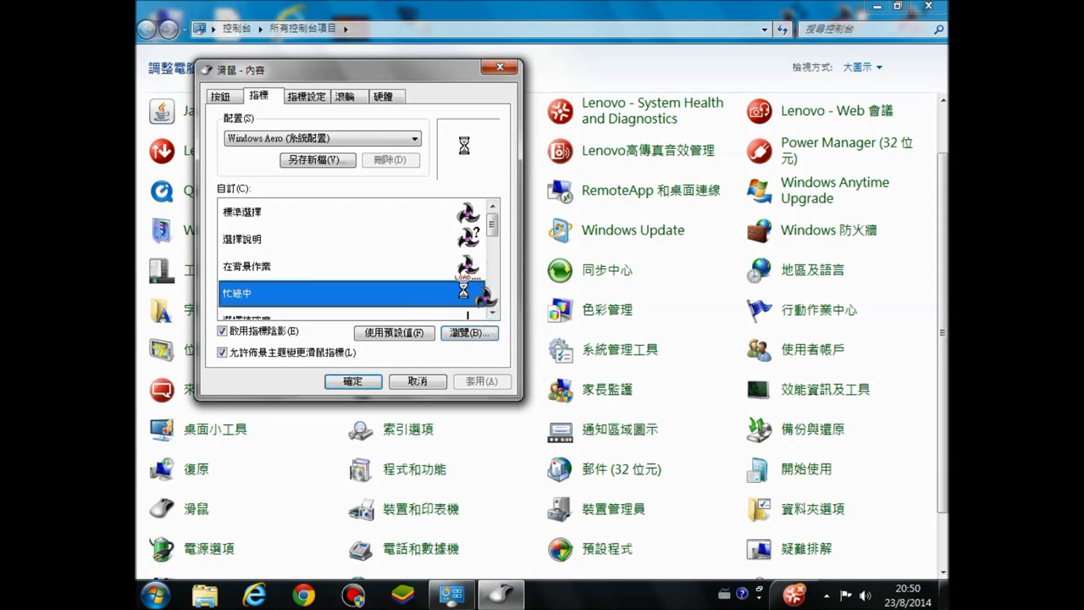
{"action": "left_click", "coordinate": [483, 335]}
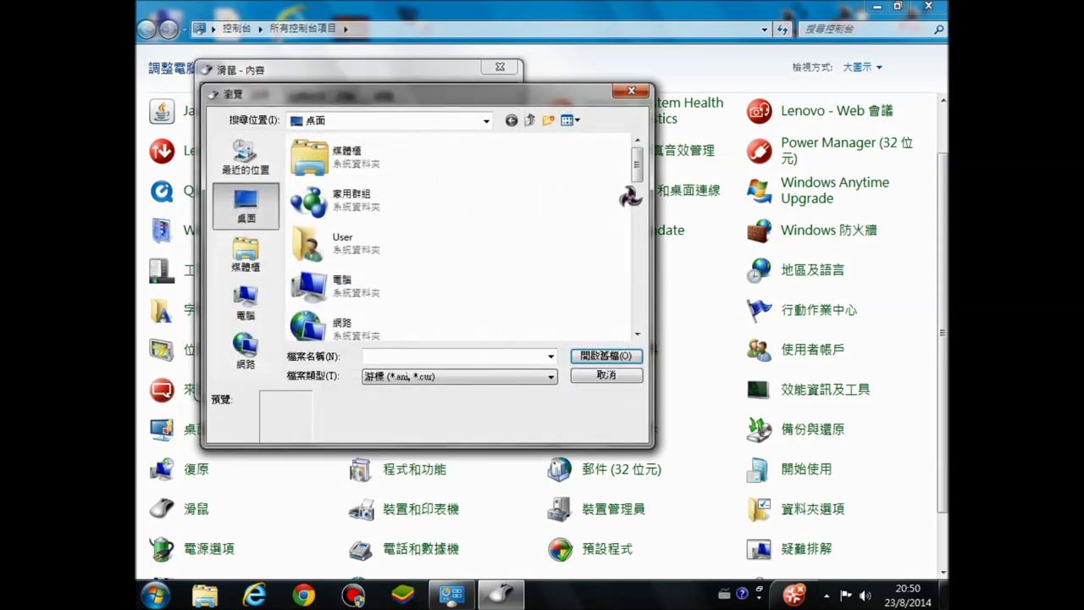
{"action": "left_click_drag", "start_coordinate": [640, 183], "coordinate": [637, 315]}
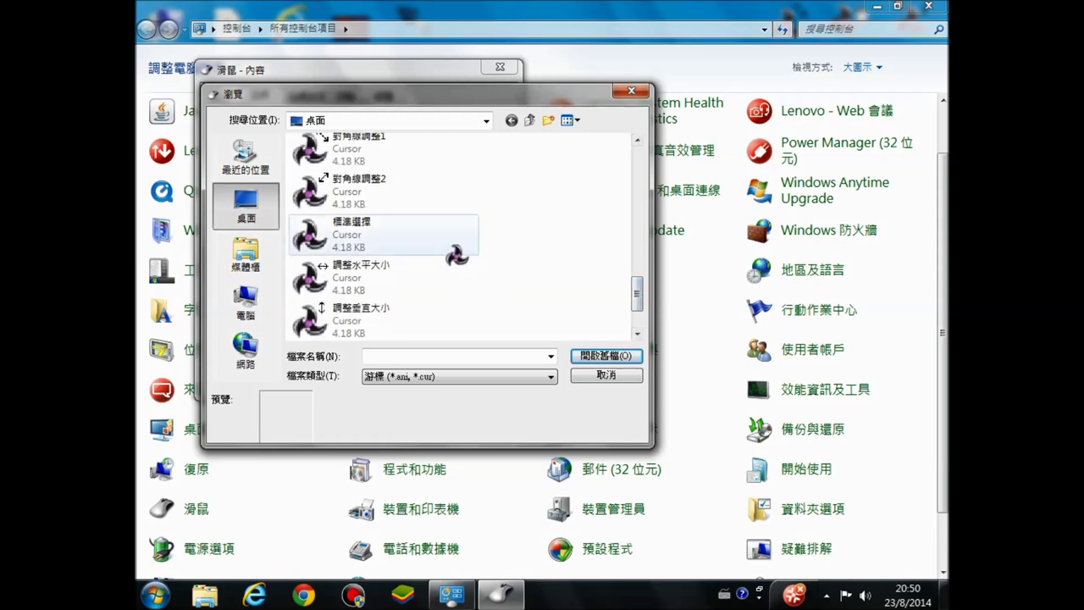
{"action": "left_click_drag", "start_coordinate": [641, 293], "coordinate": [637, 261]}
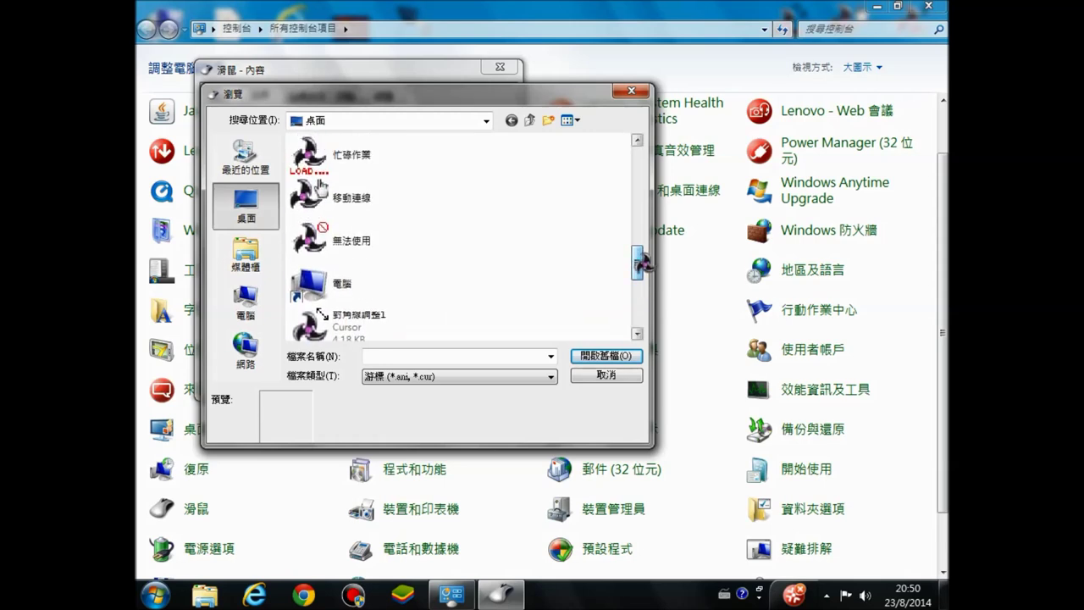
{"action": "left_click", "coordinate": [434, 168]}
{"action": "left_click", "coordinate": [606, 356]}
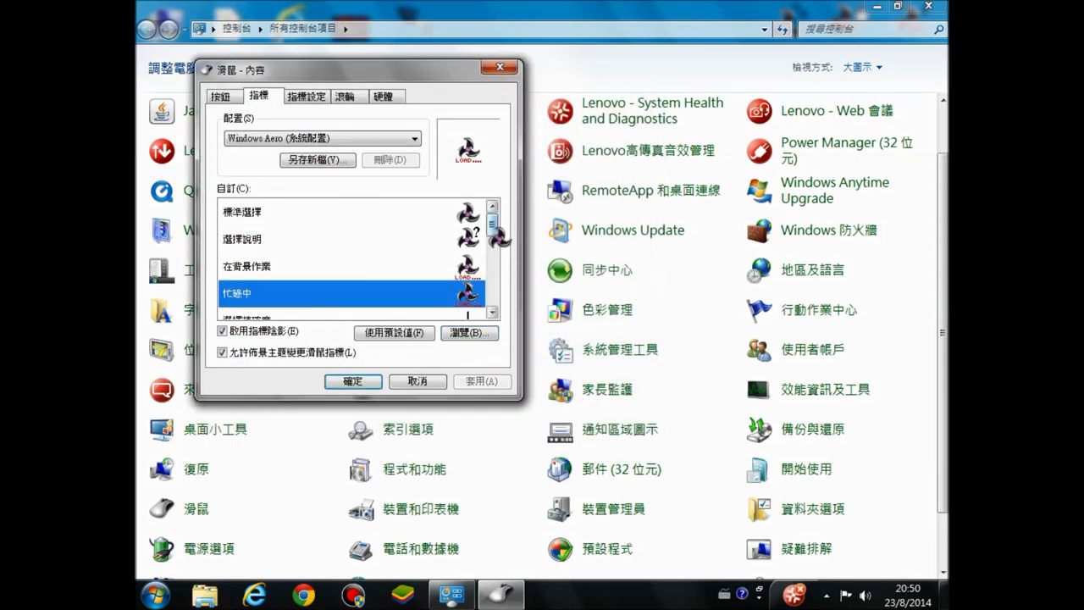
{"action": "left_click_drag", "start_coordinate": [499, 237], "coordinate": [502, 256]}
{"action": "left_click", "coordinate": [470, 268]}
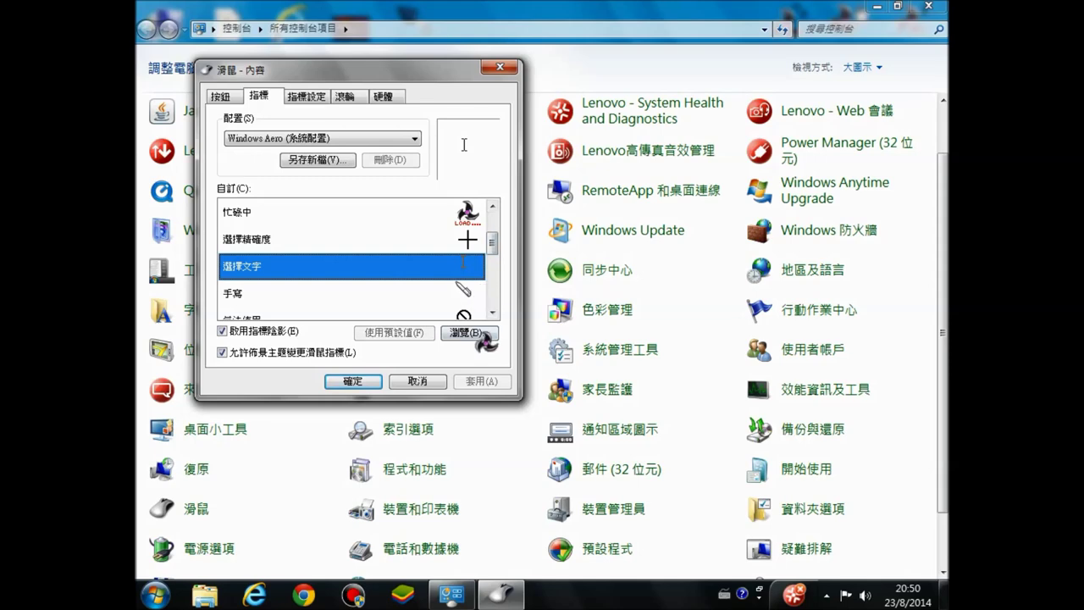
Assign the 選擇文字 shuriken cursor file to 選擇文字 and apply it.
{"action": "left_click", "coordinate": [469, 333]}
{"action": "left_click_drag", "start_coordinate": [642, 180], "coordinate": [633, 319]}
{"action": "left_click", "coordinate": [395, 305]}
{"action": "left_click", "coordinate": [586, 359]}
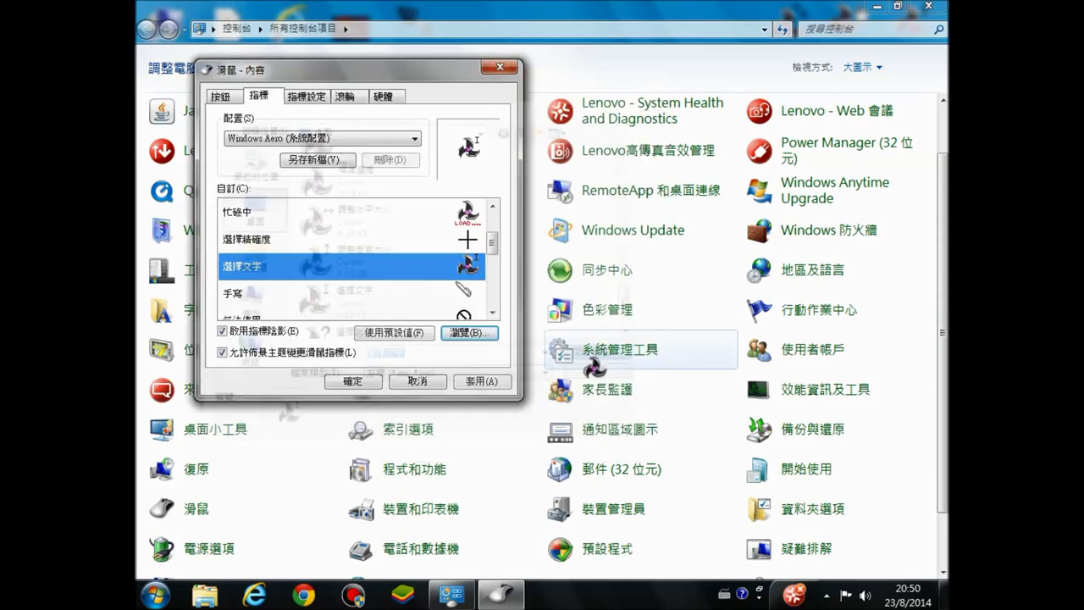
{"action": "left_click", "coordinate": [483, 381]}
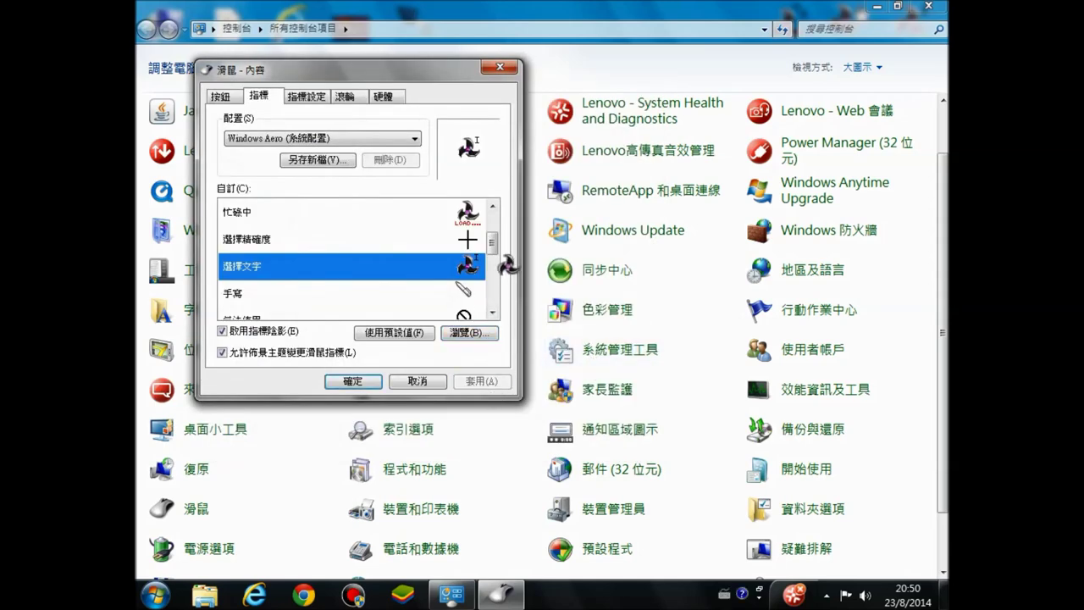
Give 無法使用 its matching shuriken cursor file.
{"action": "scroll", "coordinate": [497, 254], "scroll_direction": "down", "scroll_amount": 2}
{"action": "left_click", "coordinate": [466, 266]}
{"action": "left_click", "coordinate": [471, 332]}
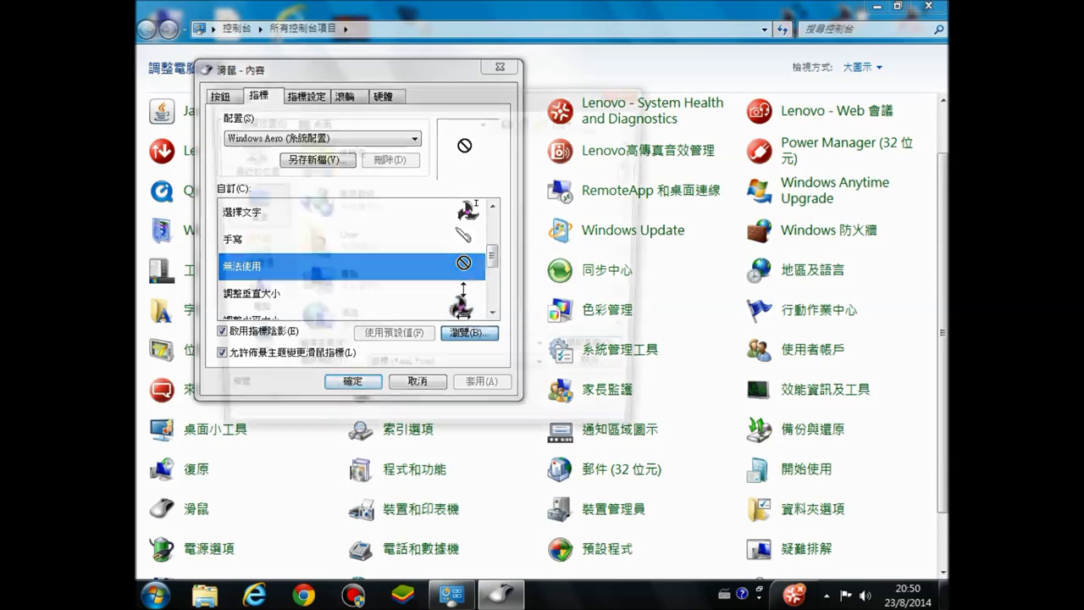
{"action": "left_click_drag", "start_coordinate": [636, 163], "coordinate": [635, 243]}
{"action": "left_click", "coordinate": [395, 263]}
{"action": "left_click", "coordinate": [608, 355]}
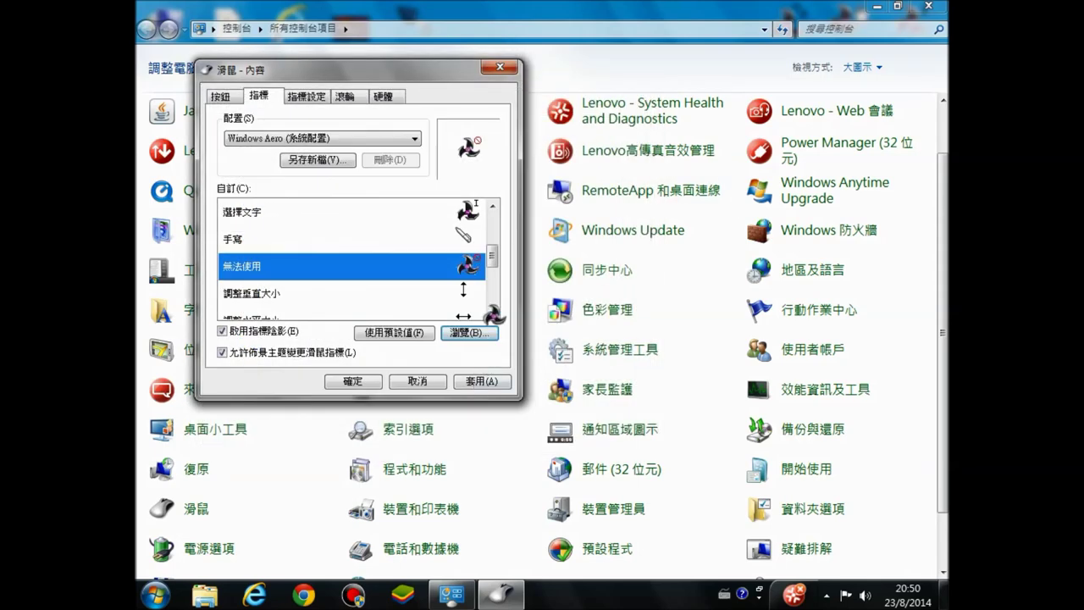
Set 調整垂直大小 to its shuriken cursor file, then select 調整水平大小.
{"action": "scroll", "coordinate": [501, 269], "scroll_direction": "down", "scroll_amount": 2}
{"action": "left_click", "coordinate": [462, 239]}
{"action": "left_click", "coordinate": [471, 332]}
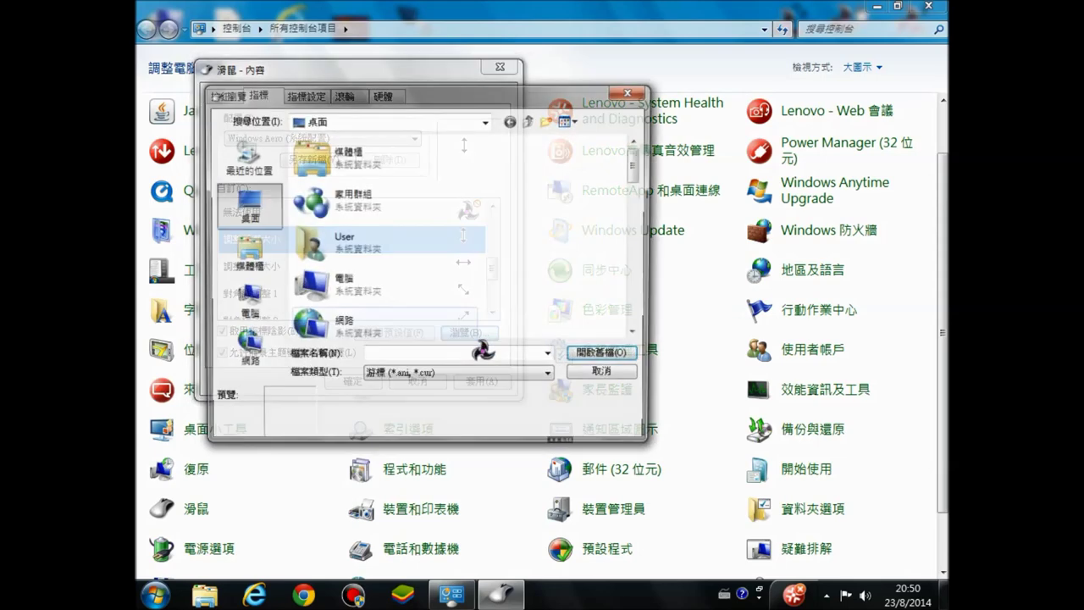
{"action": "left_click_drag", "start_coordinate": [625, 176], "coordinate": [627, 308]}
{"action": "left_click", "coordinate": [381, 322]}
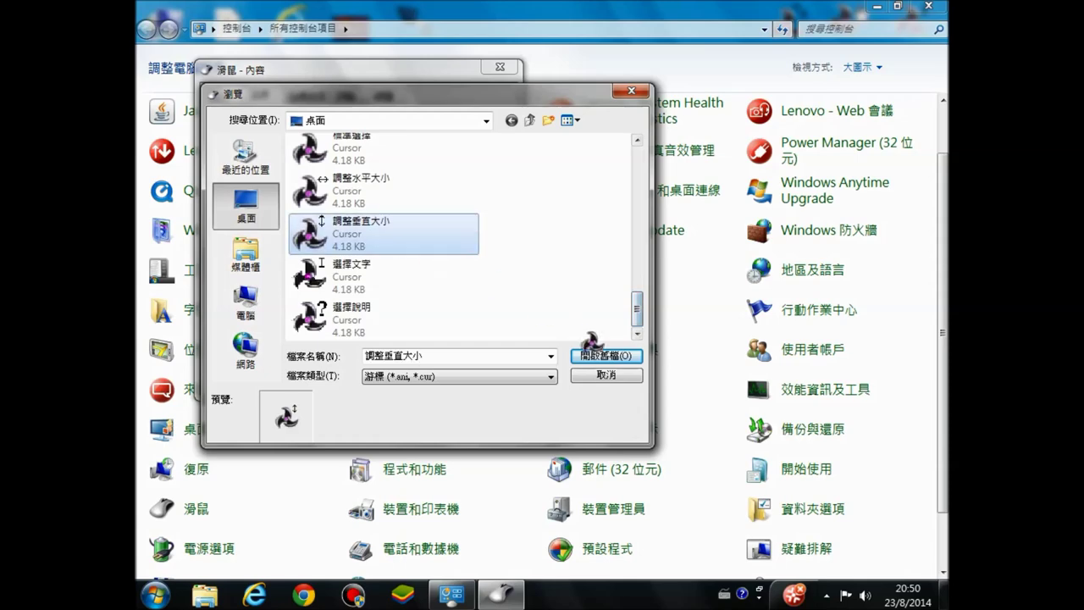
{"action": "left_click", "coordinate": [607, 356]}
{"action": "left_click", "coordinate": [463, 269]}
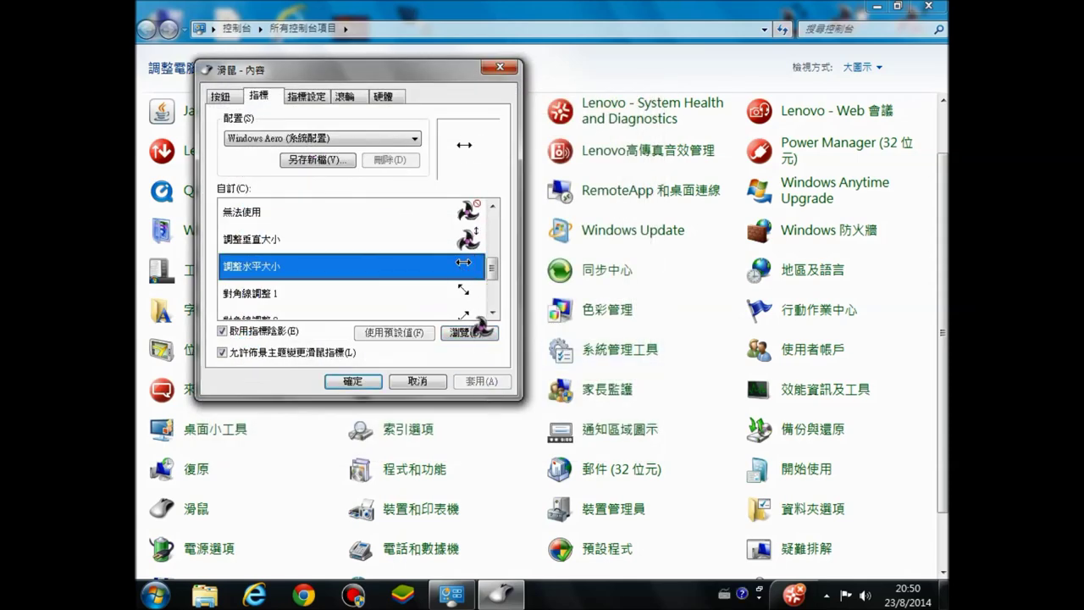
Assign the 調整水平大小 shuriken cursor file to 調整水平大小.
{"action": "left_click", "coordinate": [471, 332]}
{"action": "left_click_drag", "start_coordinate": [636, 163], "coordinate": [636, 293]}
{"action": "left_click", "coordinate": [458, 273]}
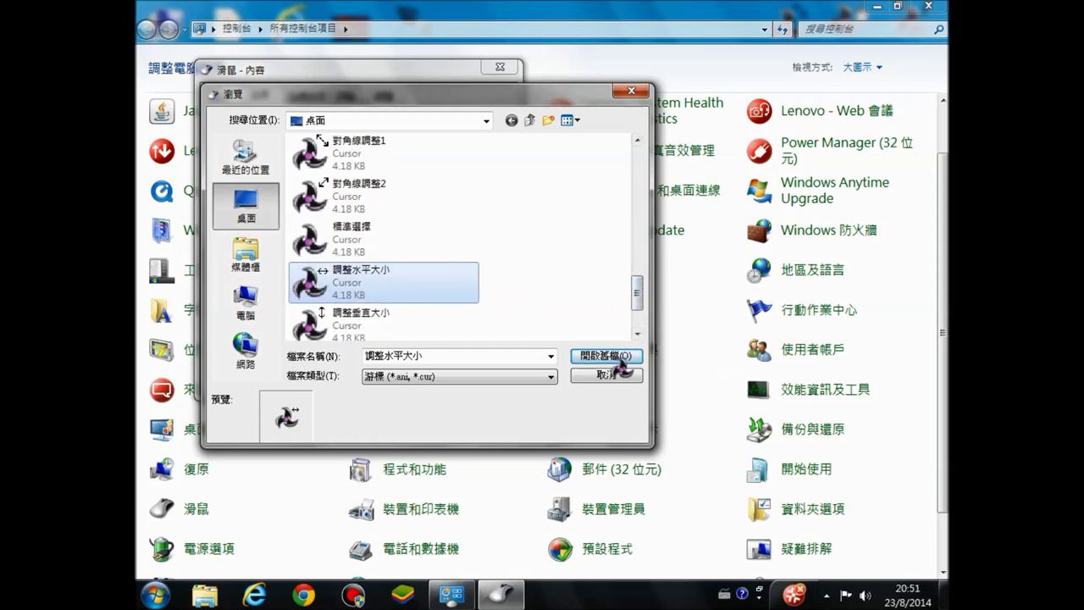
{"action": "left_click", "coordinate": [610, 356]}
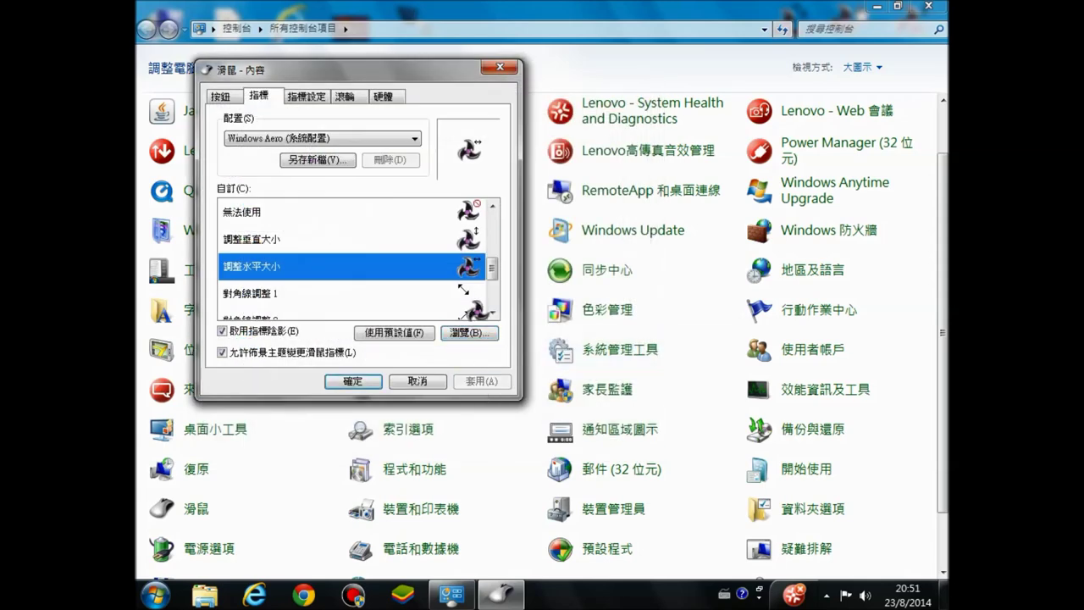
Give 對角線調整 1 the 對角線調整1 shuriken cursor and apply it.
{"action": "left_click", "coordinate": [463, 293]}
{"action": "left_click", "coordinate": [471, 332]}
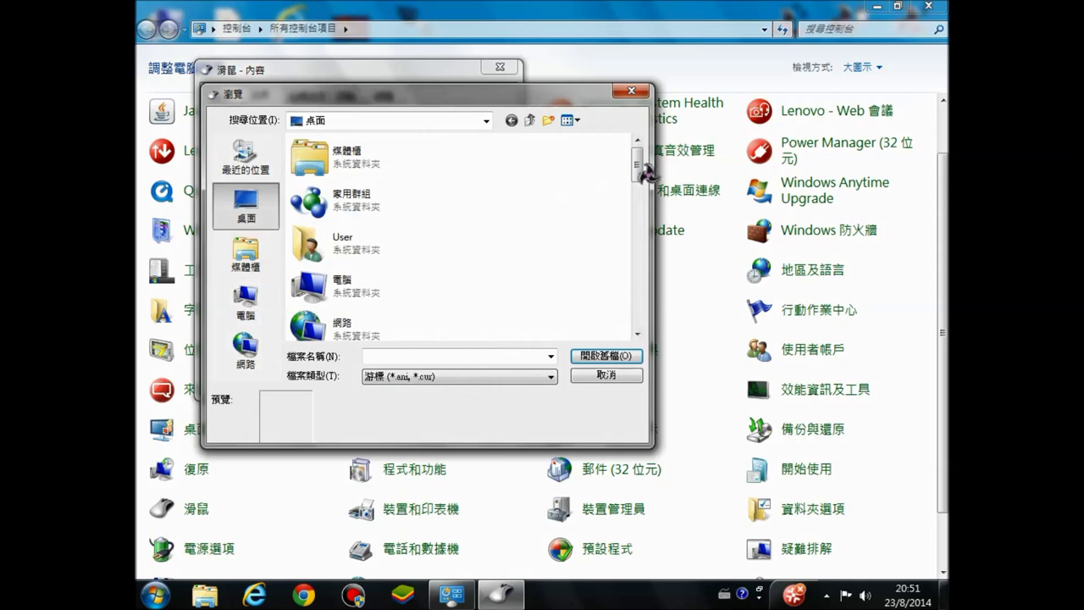
{"action": "left_click_drag", "start_coordinate": [640, 174], "coordinate": [638, 283]}
{"action": "left_click", "coordinate": [424, 212]}
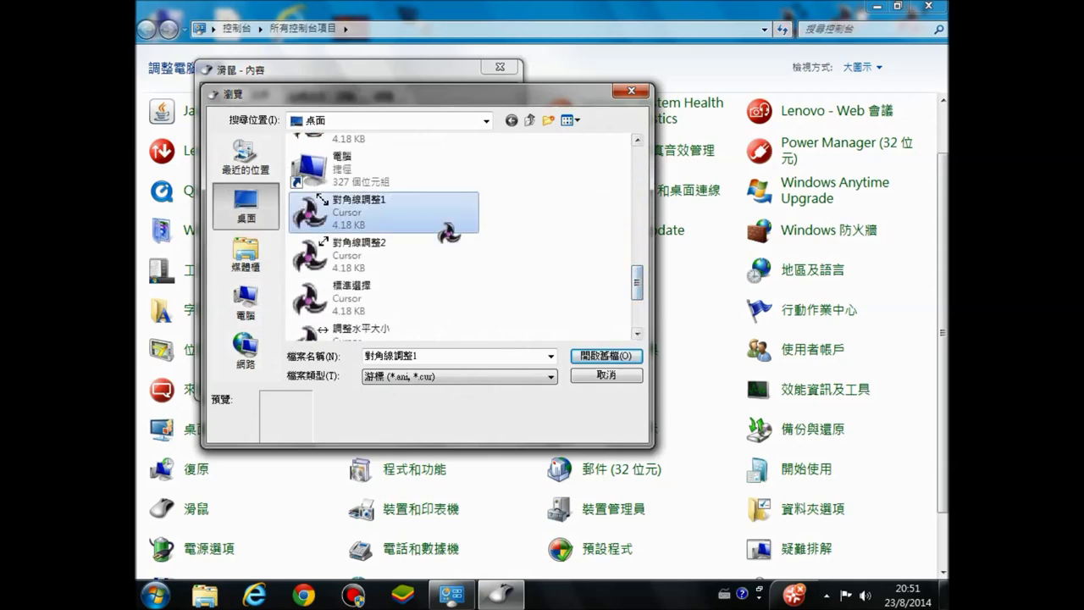
{"action": "left_click", "coordinate": [592, 356]}
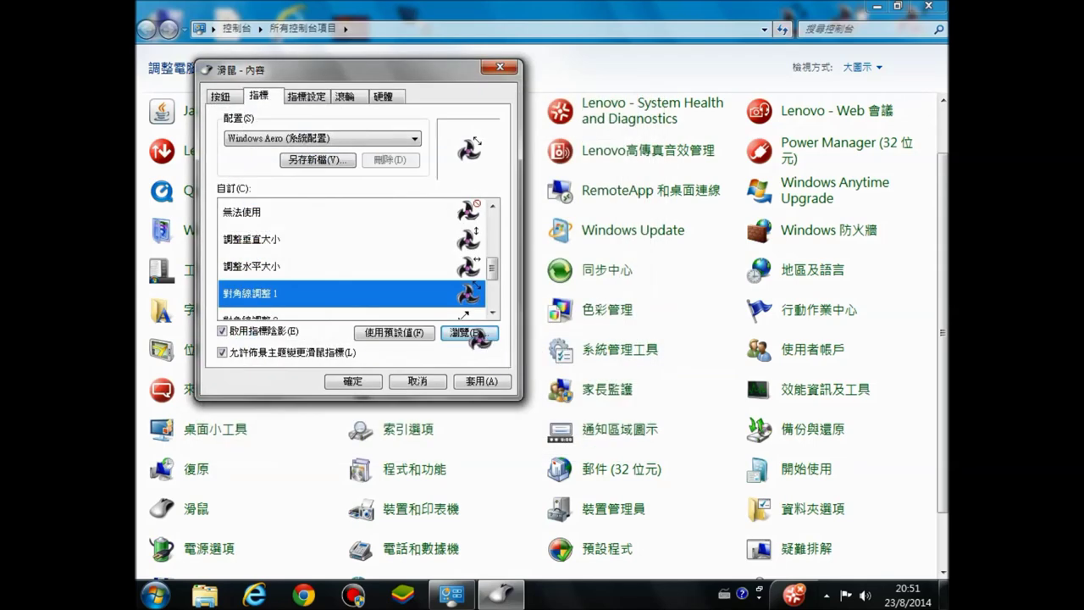
{"action": "left_click", "coordinate": [481, 381]}
Give 對角線調整 2 the 對角線調整2 cursor, apply, then select the 移動 row.
{"action": "left_click", "coordinate": [484, 318]}
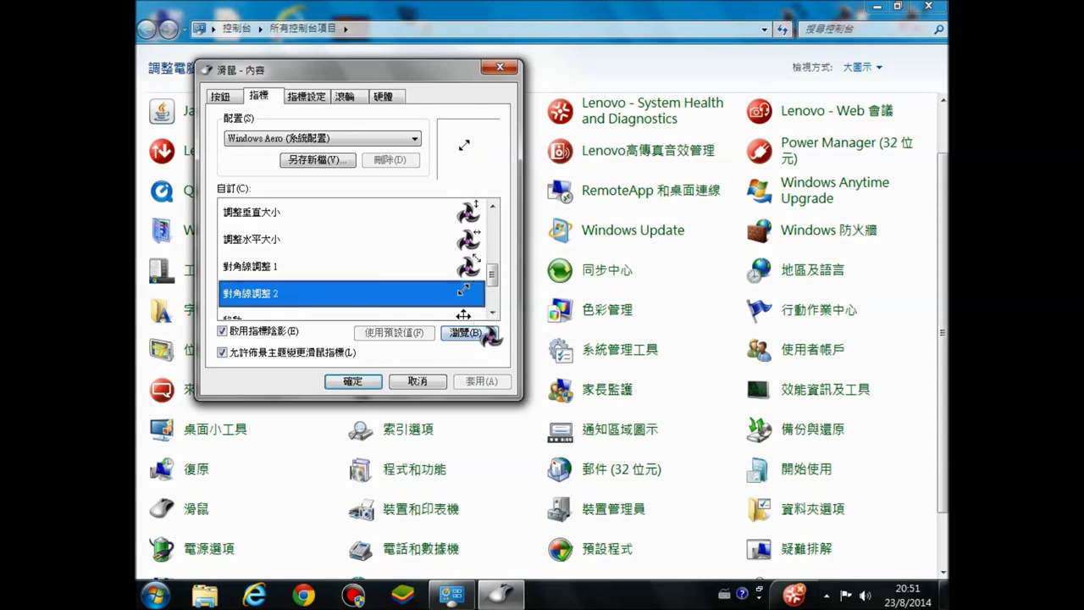
{"action": "left_click", "coordinate": [487, 333]}
{"action": "left_click_drag", "start_coordinate": [638, 165], "coordinate": [644, 292]}
{"action": "left_click", "coordinate": [412, 250]}
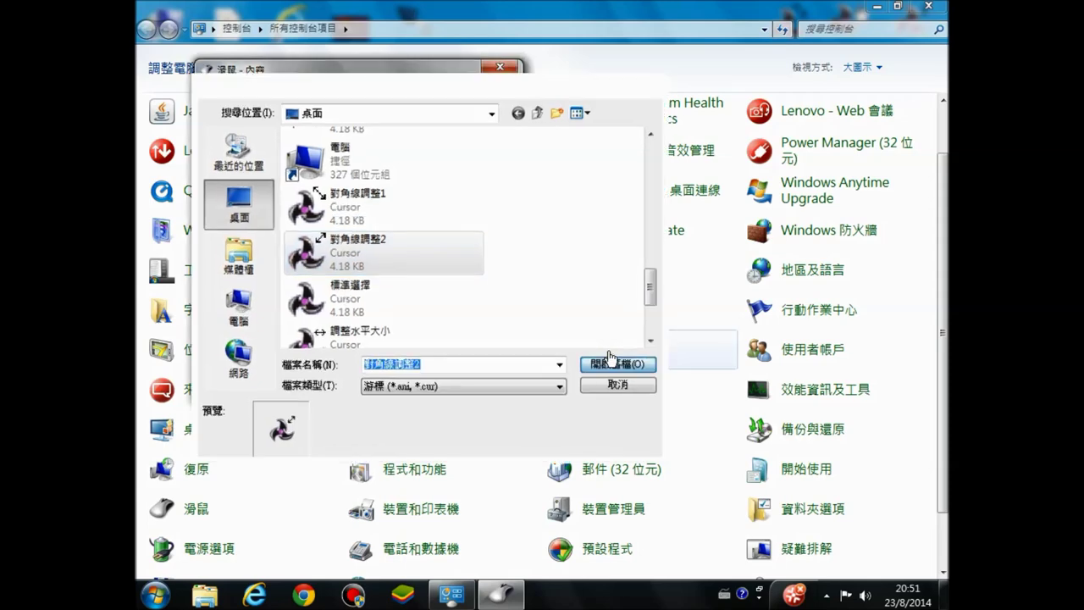
{"action": "left_click", "coordinate": [605, 356]}
{"action": "left_click", "coordinate": [500, 383]}
{"action": "left_click", "coordinate": [492, 312]}
{"action": "left_click", "coordinate": [492, 313]}
{"action": "left_click", "coordinate": [492, 313]}
{"action": "left_click", "coordinate": [469, 244]}
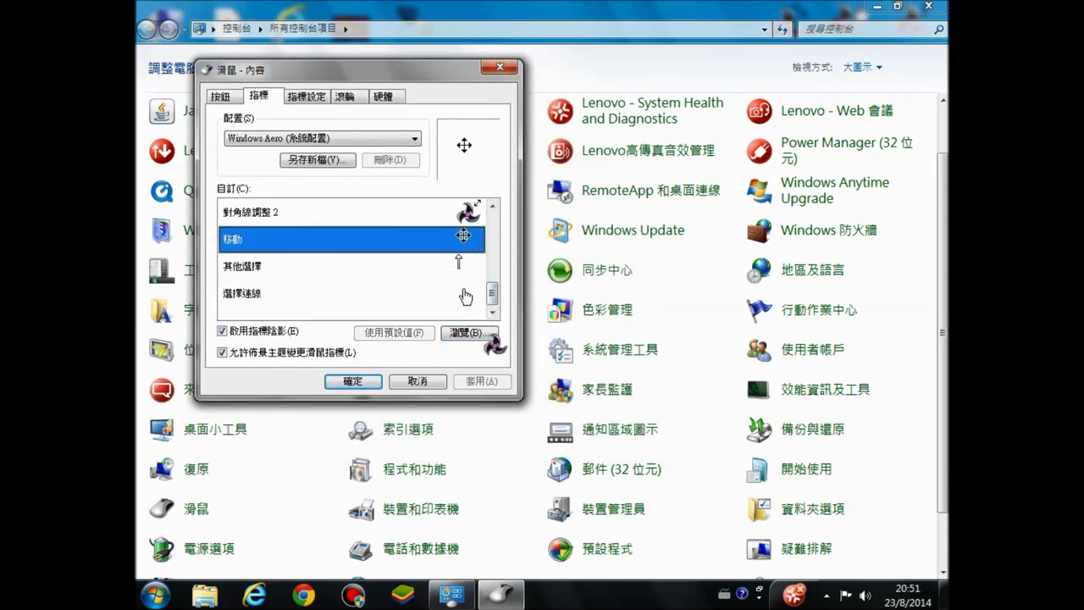
Assign the 移動連線 shuriken cursor file to 移動.
{"action": "left_click", "coordinate": [469, 333]}
{"action": "left_click_drag", "start_coordinate": [635, 182], "coordinate": [636, 248]}
{"action": "left_click", "coordinate": [440, 236]}
{"action": "left_click", "coordinate": [607, 357]}
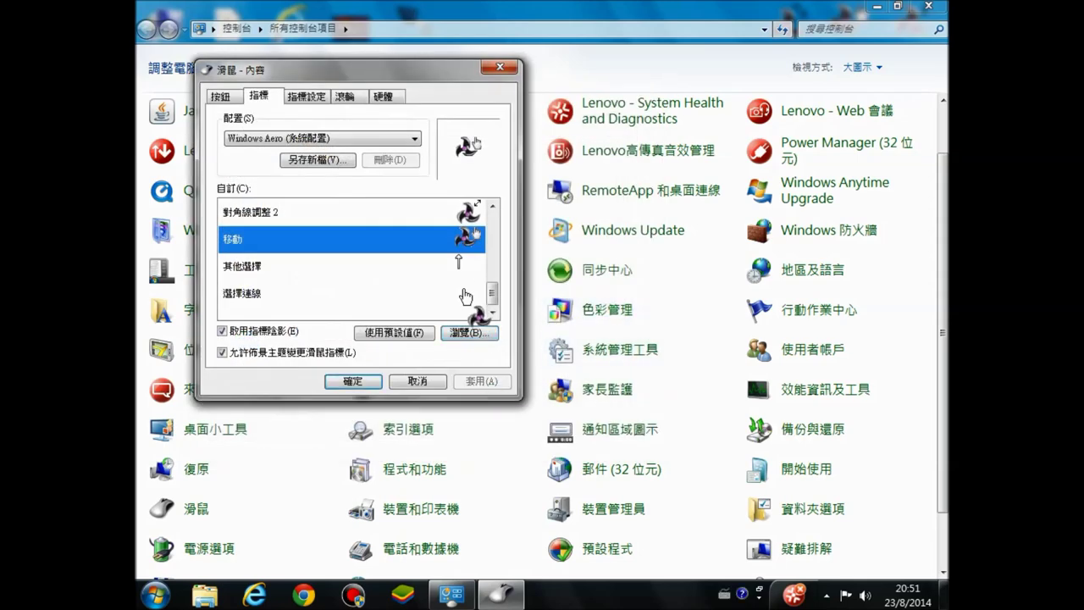
Give 選擇連線 the 移動連線 cursor too, then apply and confirm with OK.
{"action": "left_click", "coordinate": [471, 297]}
{"action": "left_click", "coordinate": [469, 333]}
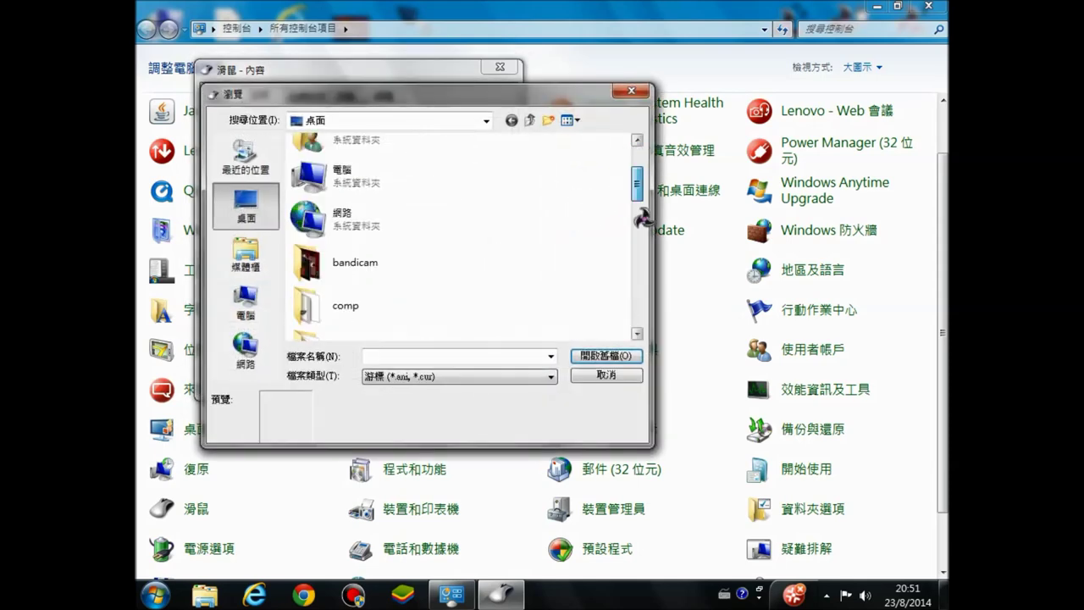
{"action": "left_click_drag", "start_coordinate": [641, 195], "coordinate": [643, 264]}
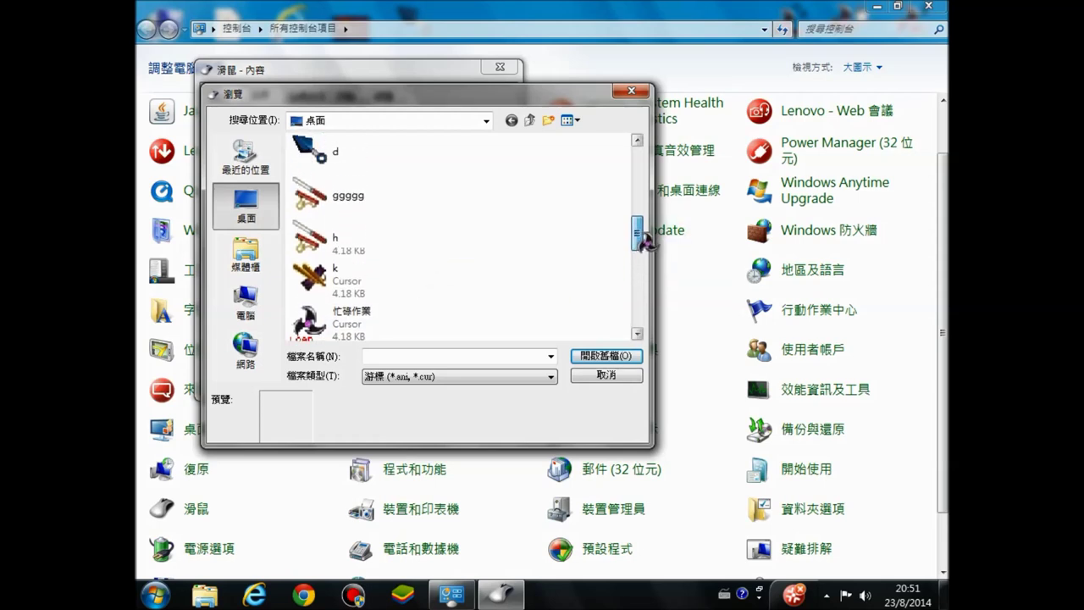
{"action": "mouse_move", "coordinate": [641, 264]}
{"action": "left_mouse_down"}
{"action": "mouse_move", "coordinate": [644, 286]}
{"action": "mouse_move", "coordinate": [642, 265]}
{"action": "left_mouse_up"}
{"action": "left_click", "coordinate": [396, 247]}
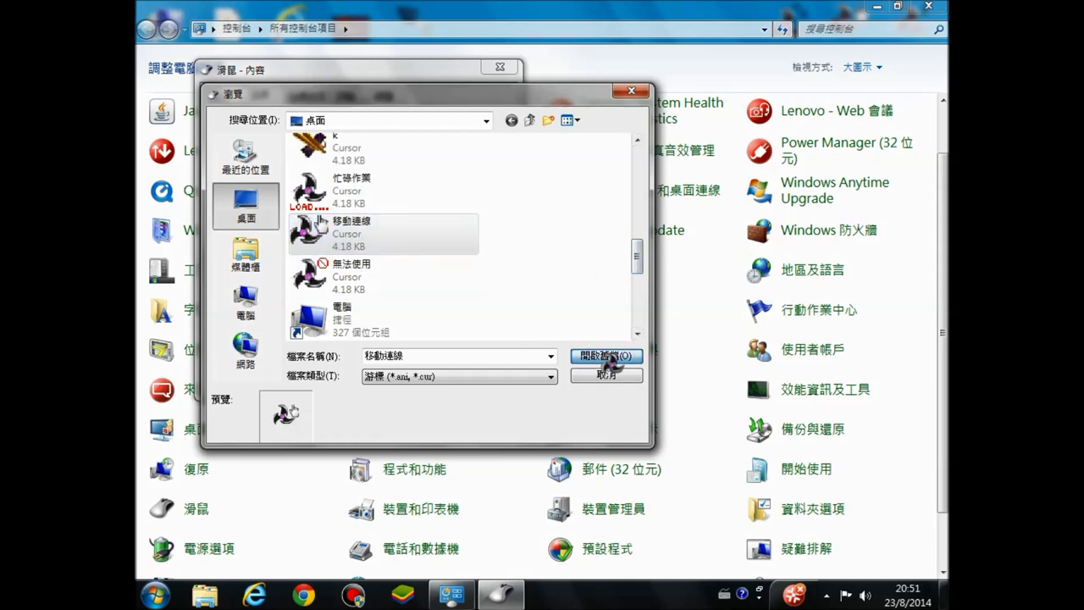
{"action": "left_click", "coordinate": [607, 356]}
{"action": "left_click", "coordinate": [481, 383]}
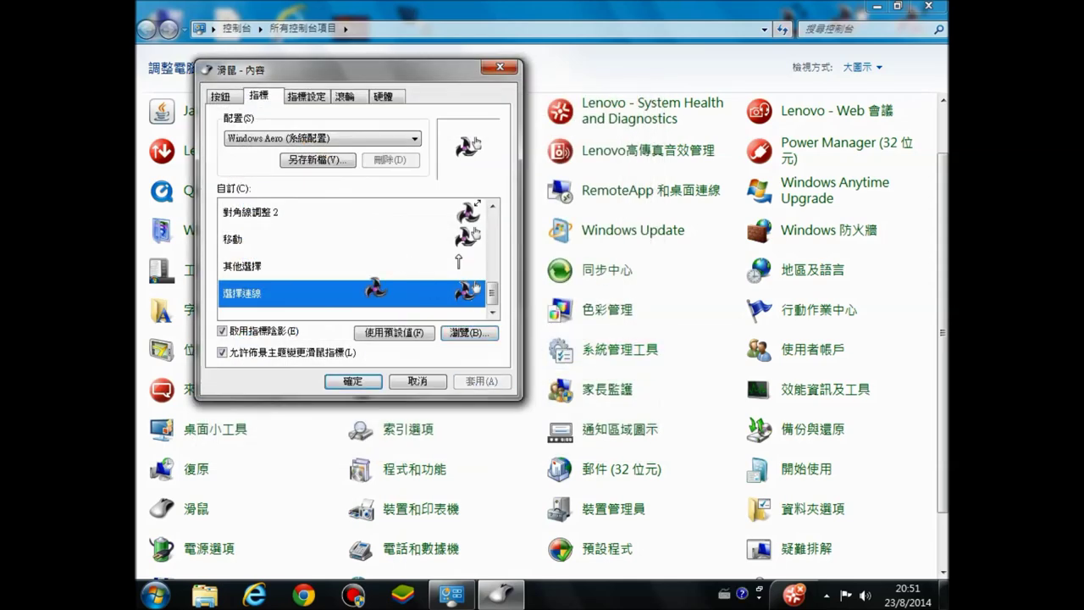
{"action": "left_click", "coordinate": [375, 386]}
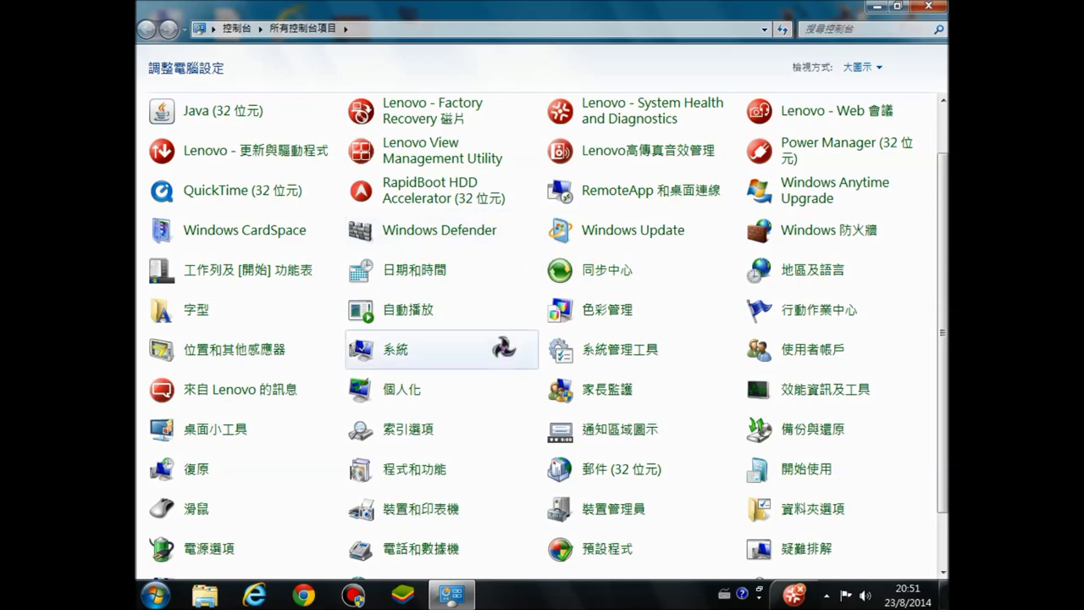
{"action": "left_click", "coordinate": [197, 510]}
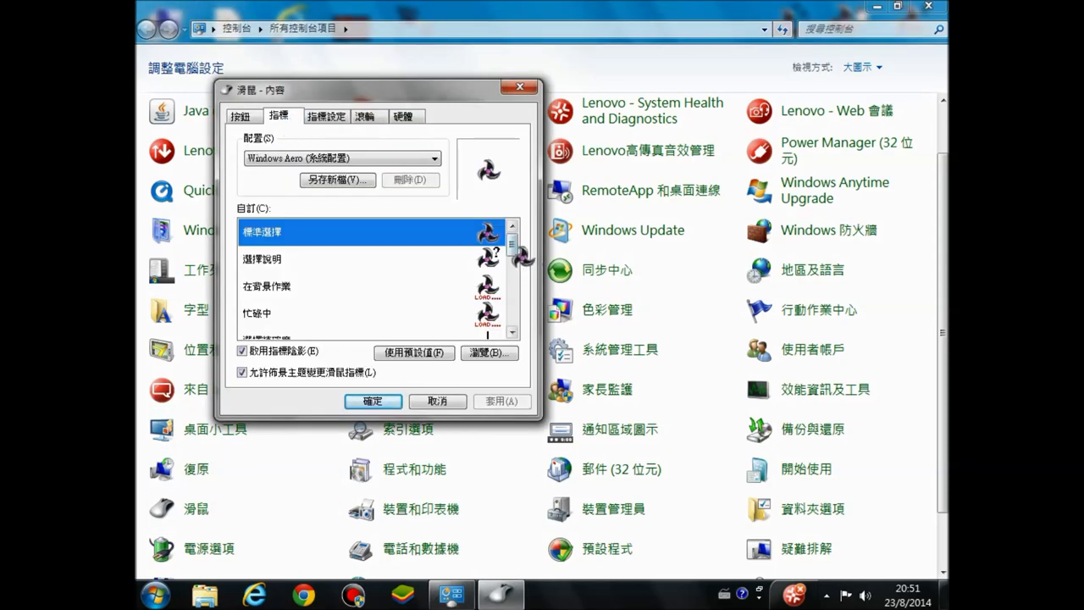
{"action": "left_click_drag", "start_coordinate": [519, 255], "coordinate": [487, 225]}
{"action": "left_click", "coordinate": [374, 400]}
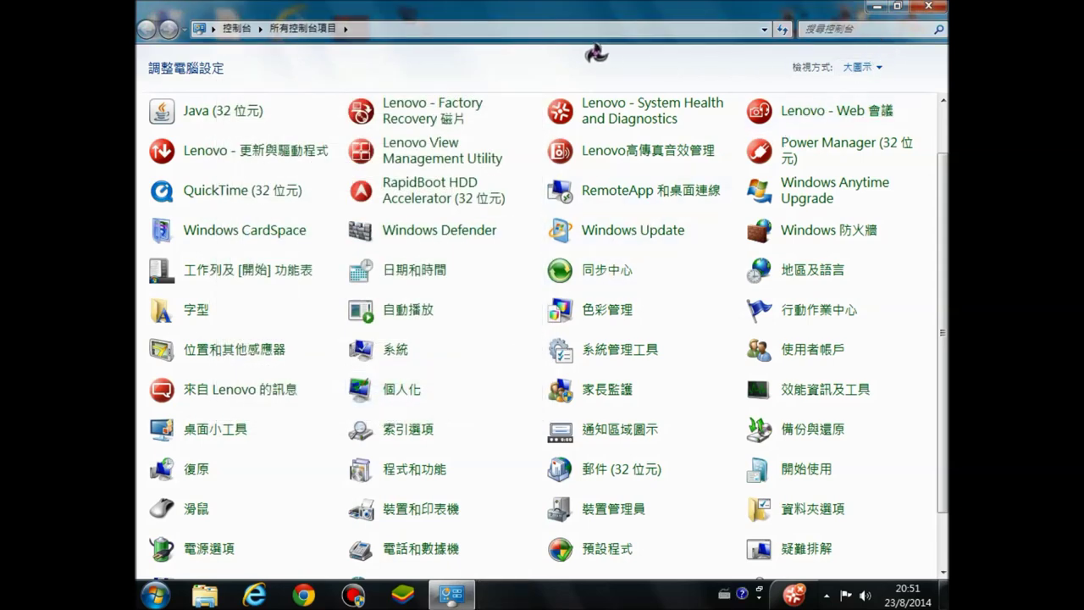
{"action": "left_click", "coordinate": [491, 32]}
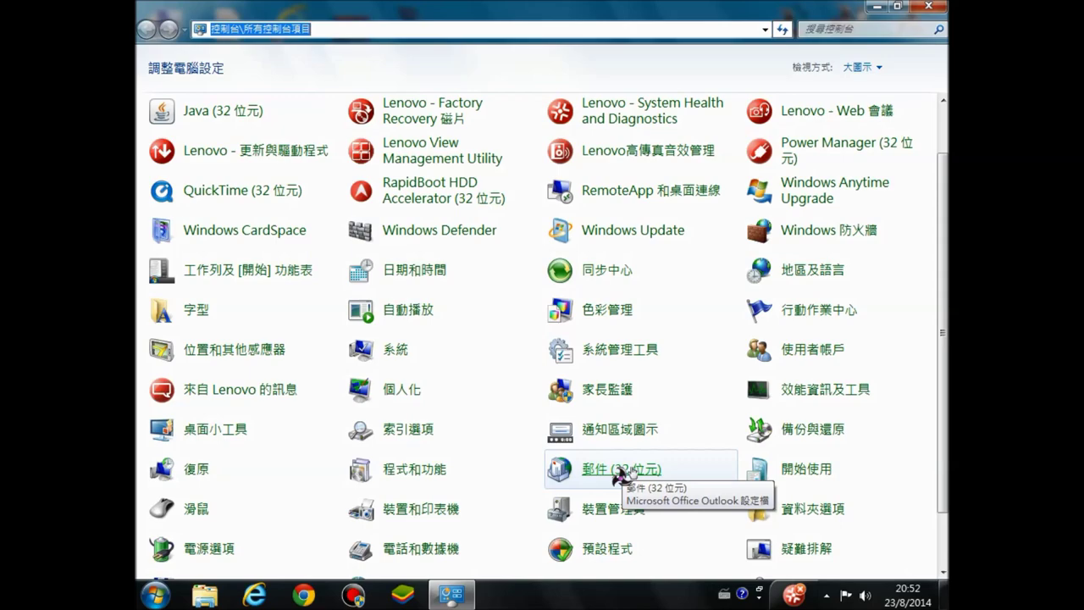
{"action": "left_click", "coordinate": [928, 6]}
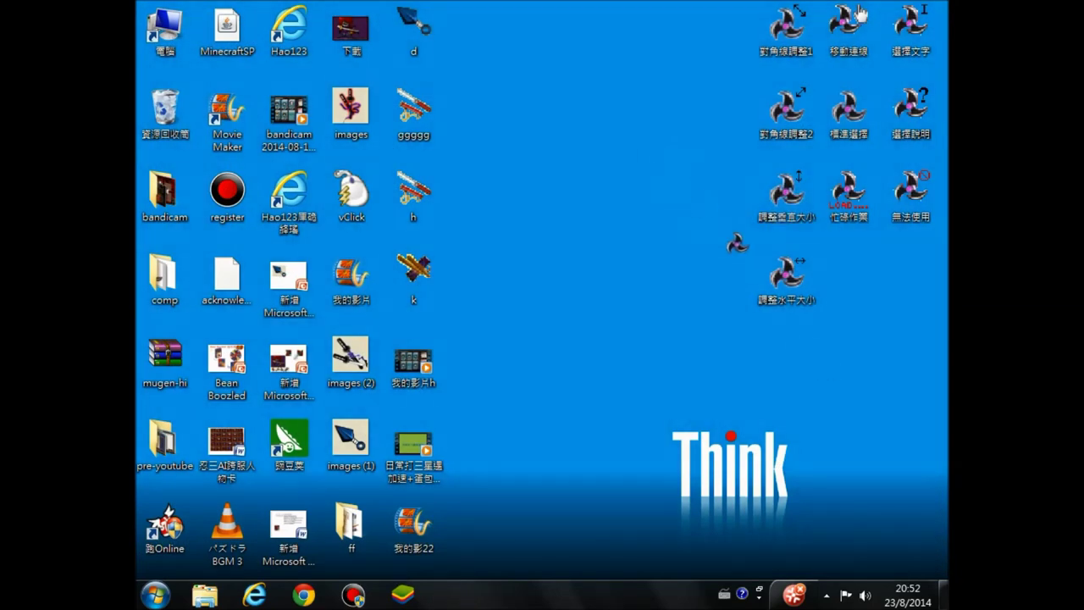
Create a new Microsoft Office Word document on the desktop from the 新增 menu.
{"action": "right_click", "coordinate": [826, 395]}
{"action": "mouse_move", "coordinate": [864, 314]}
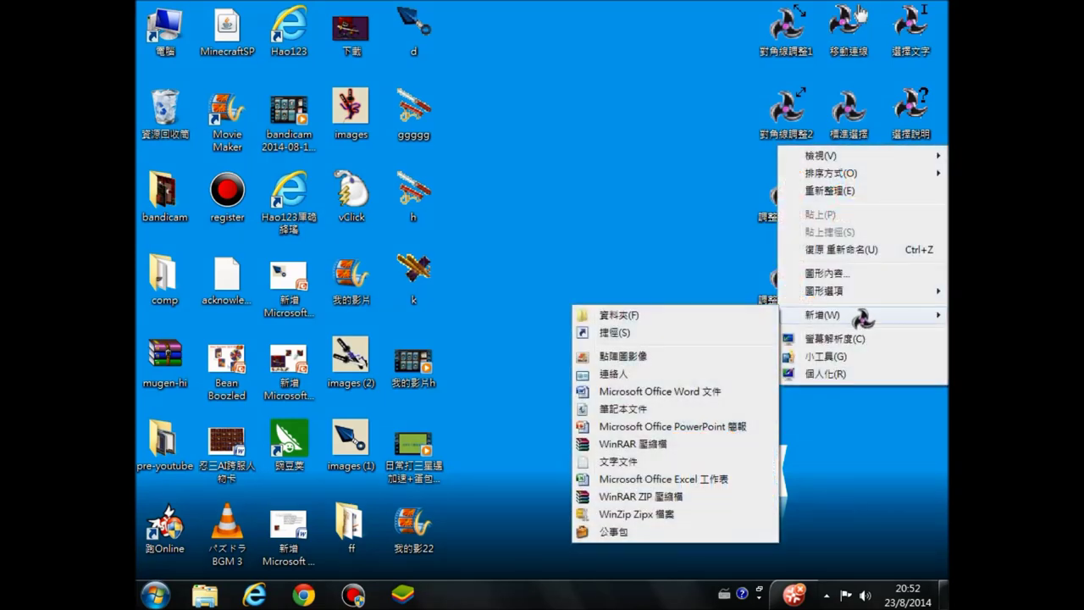
{"action": "left_click", "coordinate": [692, 394]}
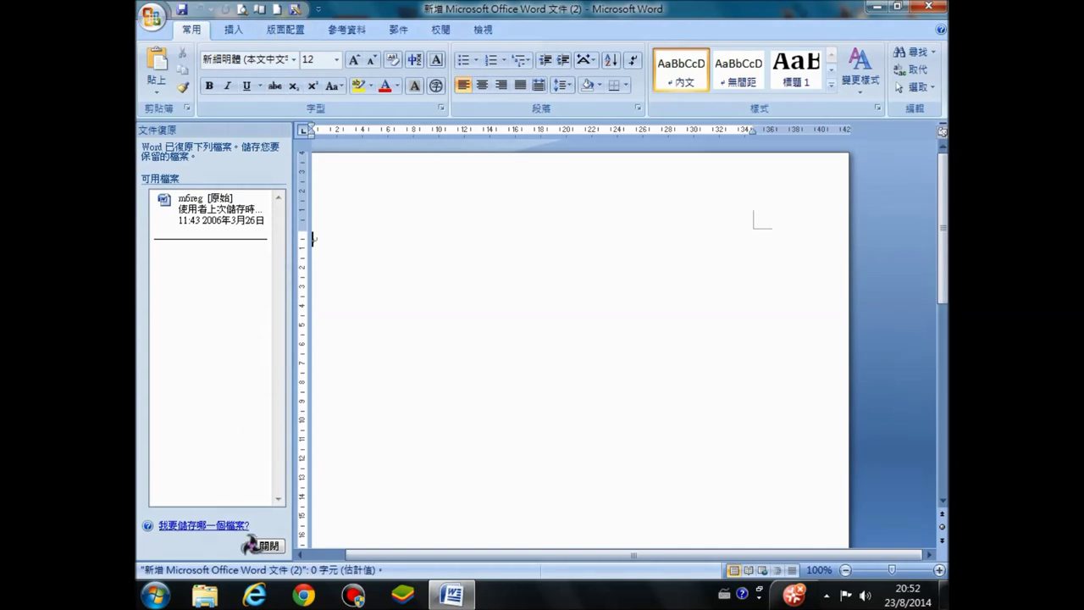
Dismiss document recovery and drop the desktop 'images' picture into the Word page.
{"action": "left_click", "coordinate": [268, 546]}
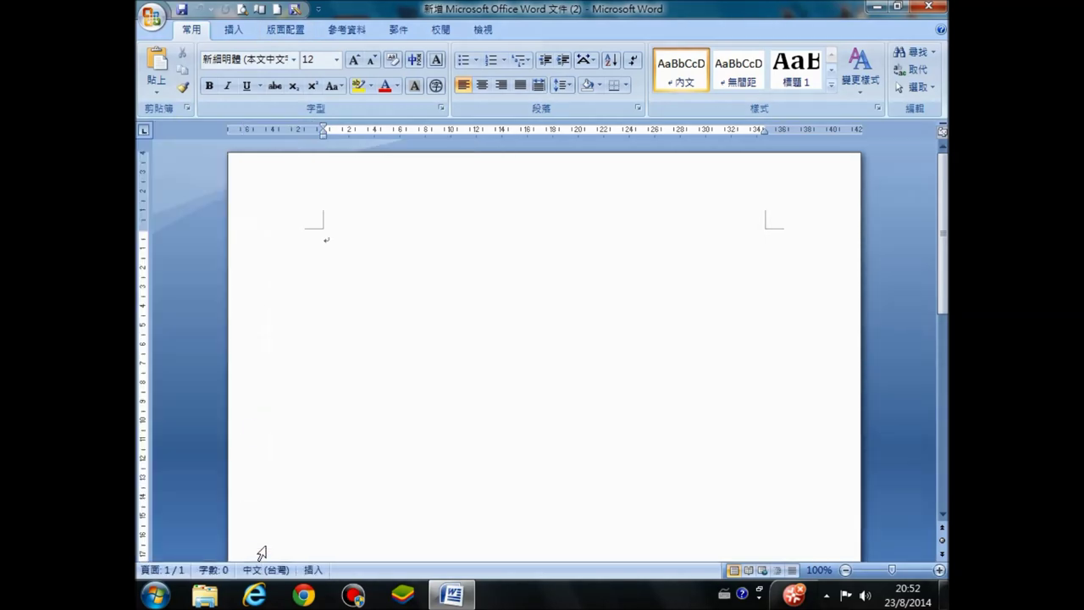
{"action": "left_click", "coordinate": [897, 7]}
{"action": "left_click_drag", "start_coordinate": [351, 106], "coordinate": [238, 119]}
{"action": "left_click", "coordinate": [250, 7]}
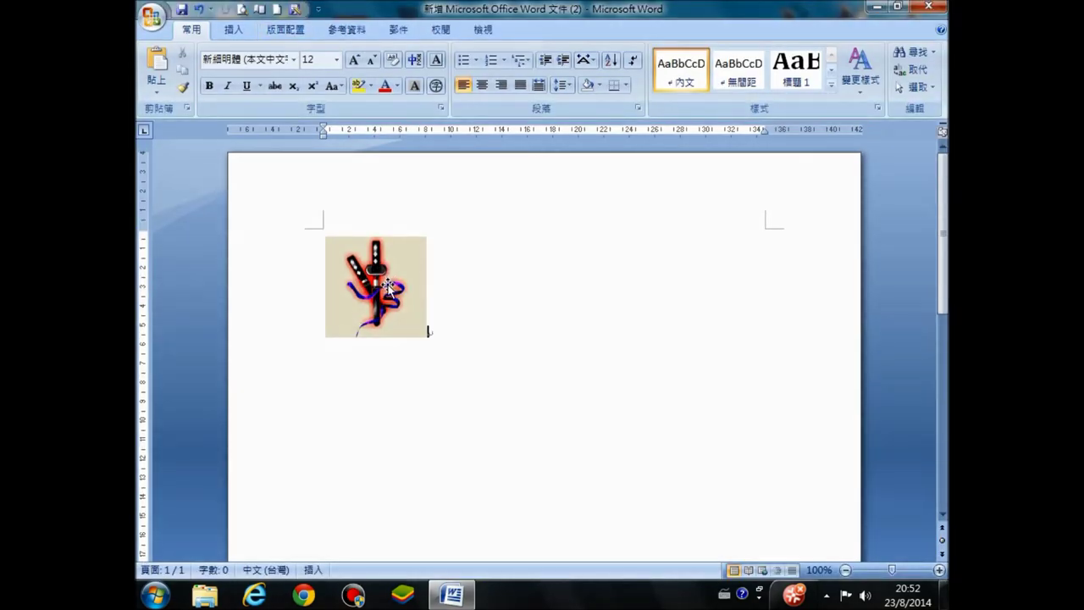
Enlarge the sword-and-ribbon picture wider and taller to fill much of the page.
{"action": "left_click", "coordinate": [388, 286]}
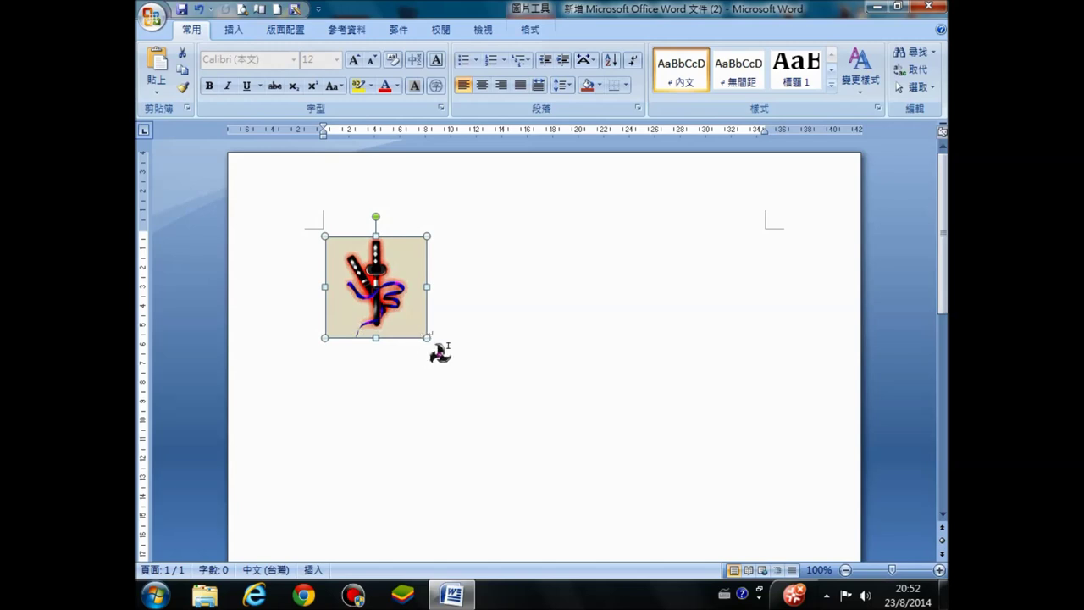
{"action": "left_click_drag", "start_coordinate": [429, 339], "coordinate": [546, 455]}
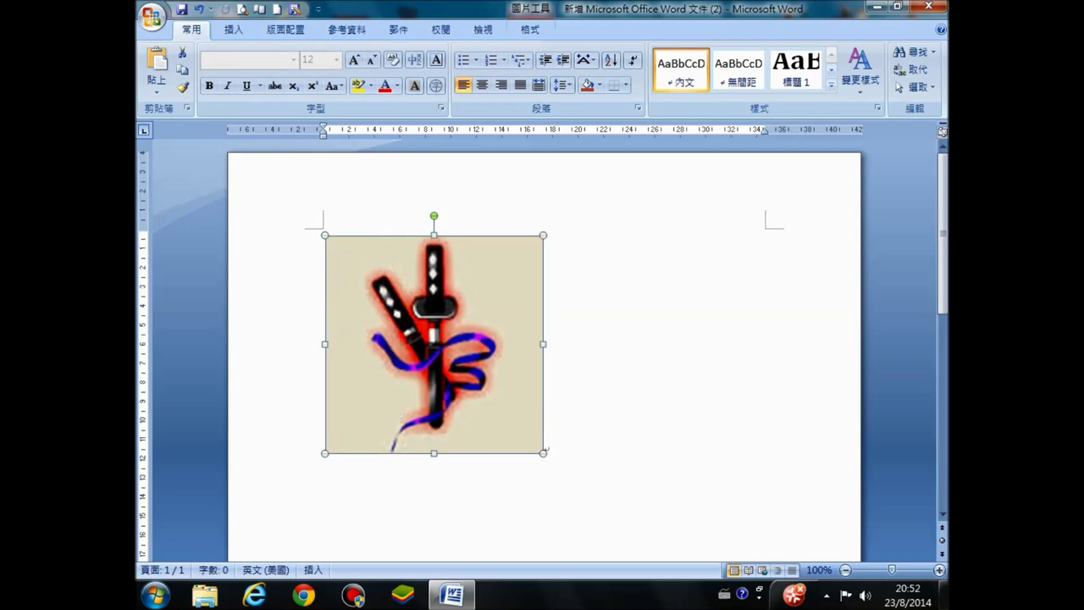
{"action": "left_click_drag", "start_coordinate": [546, 348], "coordinate": [657, 345]}
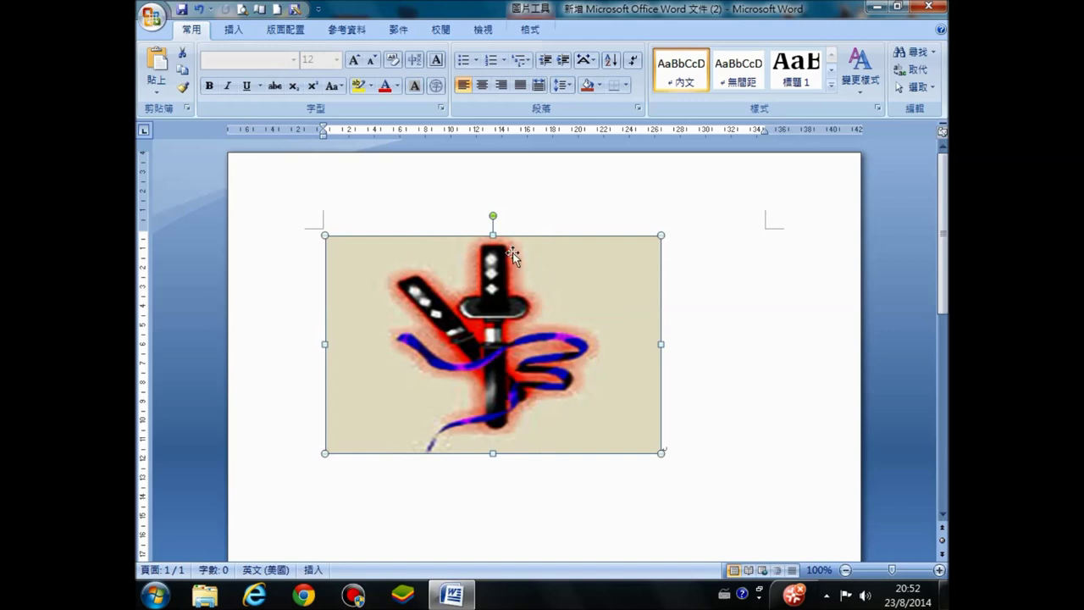
{"action": "left_click_drag", "start_coordinate": [500, 242], "coordinate": [495, 163]}
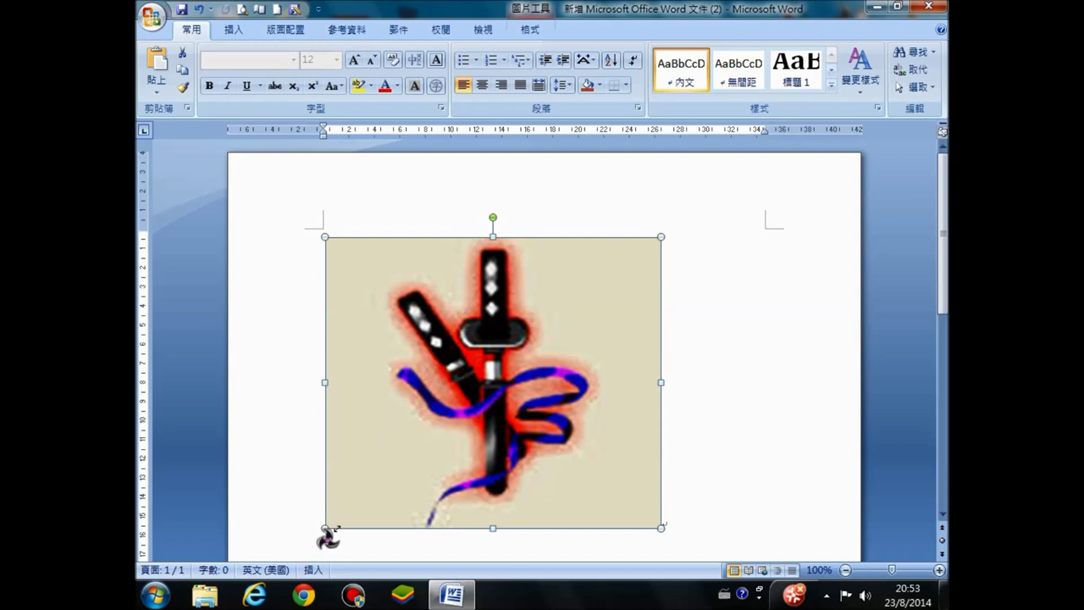
{"action": "left_click_drag", "start_coordinate": [326, 529], "coordinate": [305, 549]}
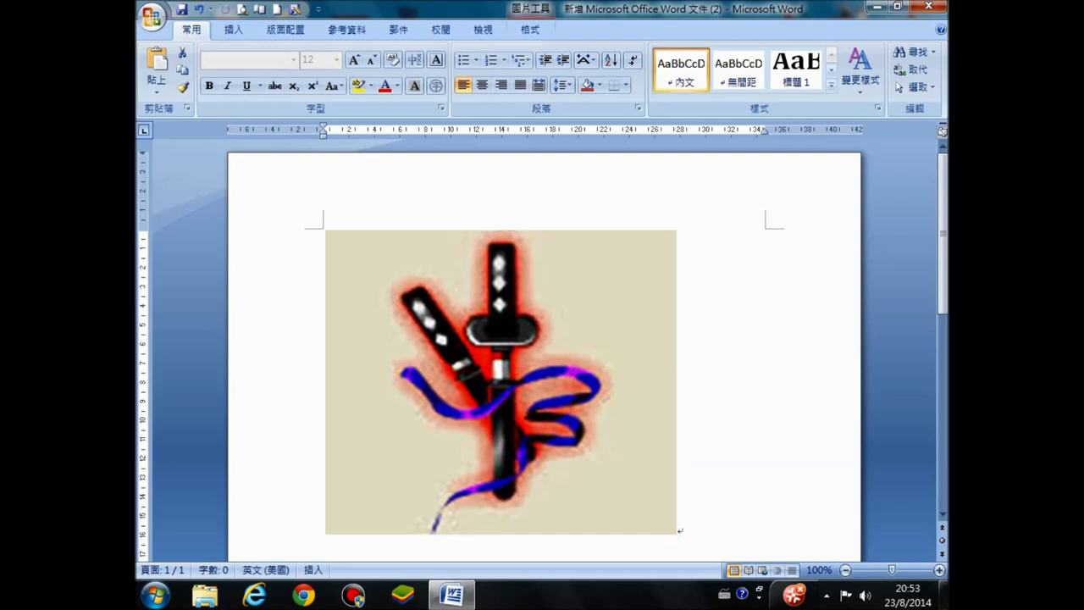
Deselect the picture and close Word, answering the save prompt.
{"action": "left_click", "coordinate": [679, 528]}
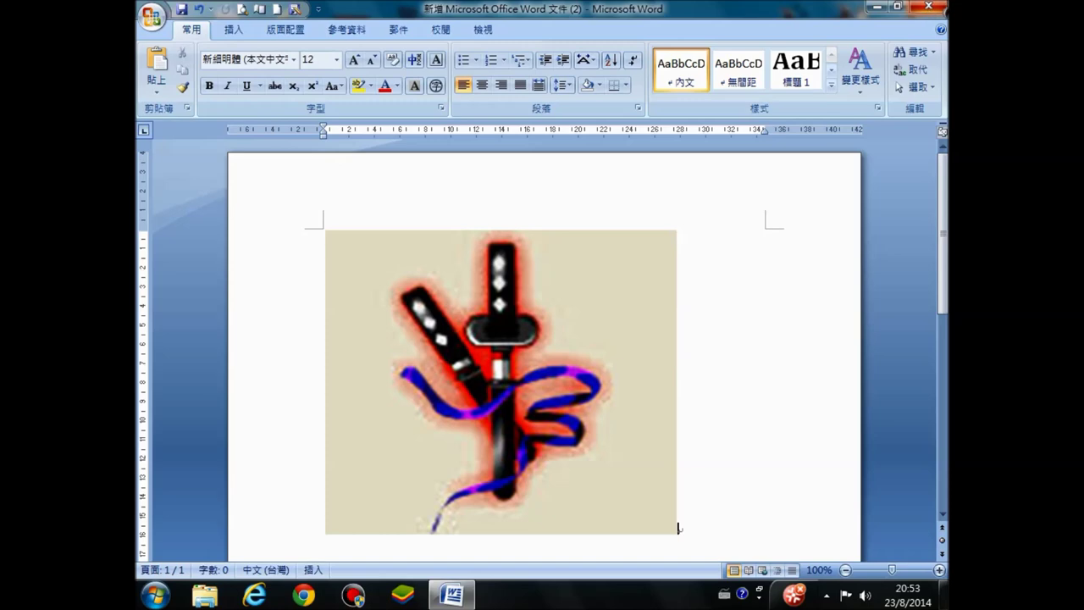
{"action": "left_click", "coordinate": [929, 6]}
{"action": "left_click", "coordinate": [497, 308]}
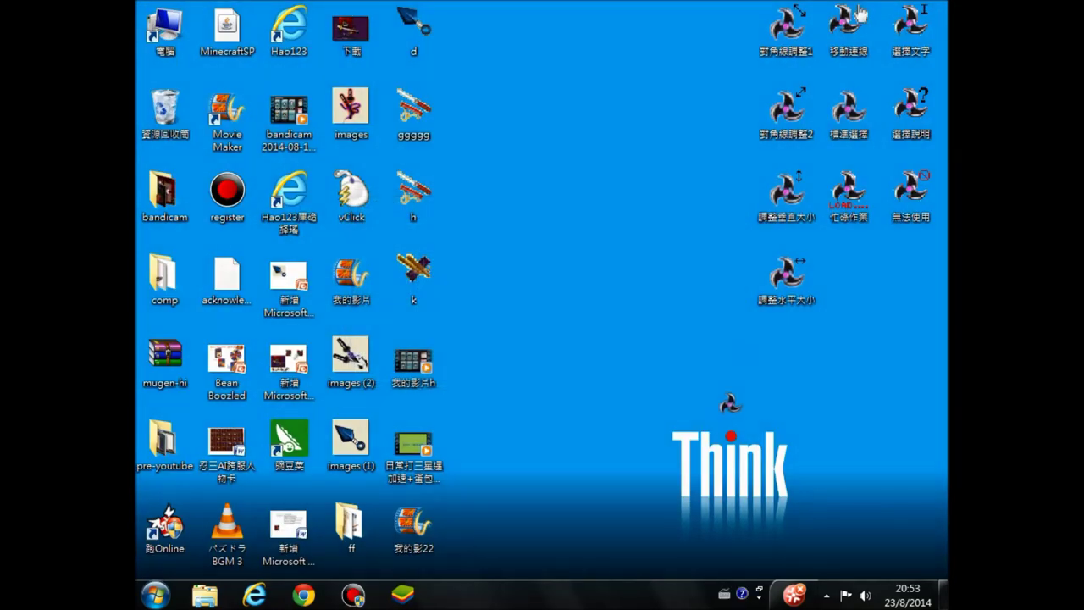
Box-select the cursor icons on the desktop to show the shuriken pointer.
{"action": "left_click_drag", "start_coordinate": [766, 346], "coordinate": [870, 408]}
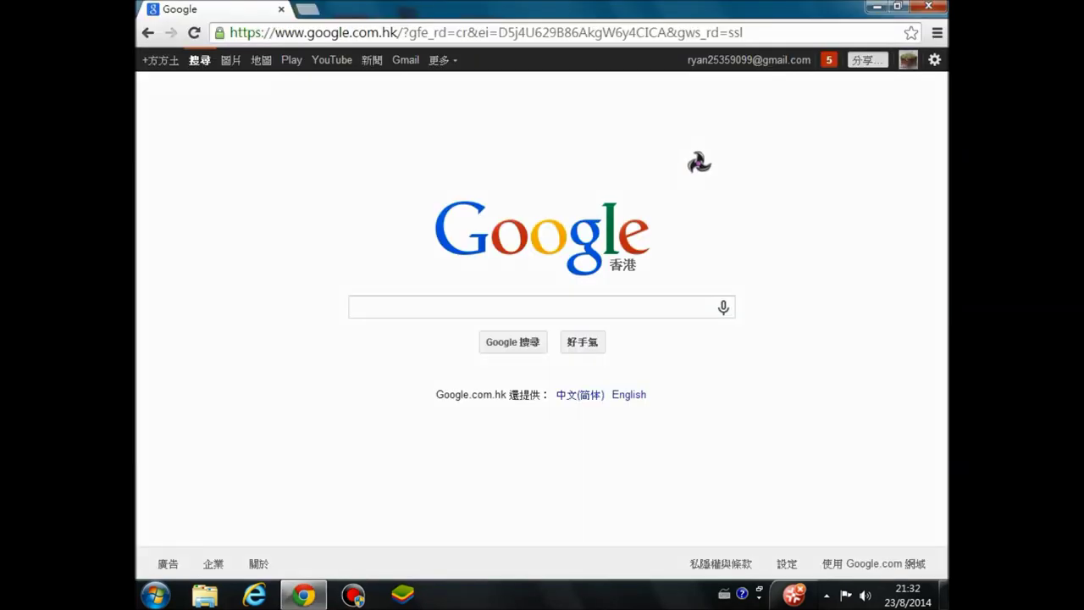
Load the pasted MediaFire folder link of shuriken .cur files, declining page translation.
{"action": "left_click", "coordinate": [695, 34]}
{"action": "type", "text": "https://www.mediafire.com/folder/rwymygt13y997/暗黑風魔手裏劍鼠標"}
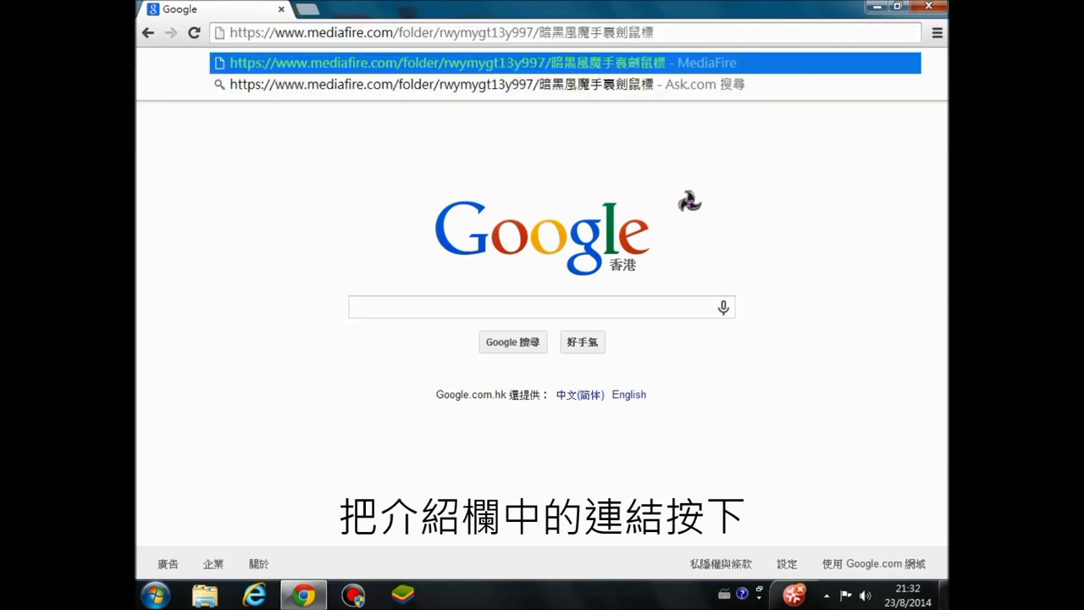
{"action": "key", "text": "Return"}
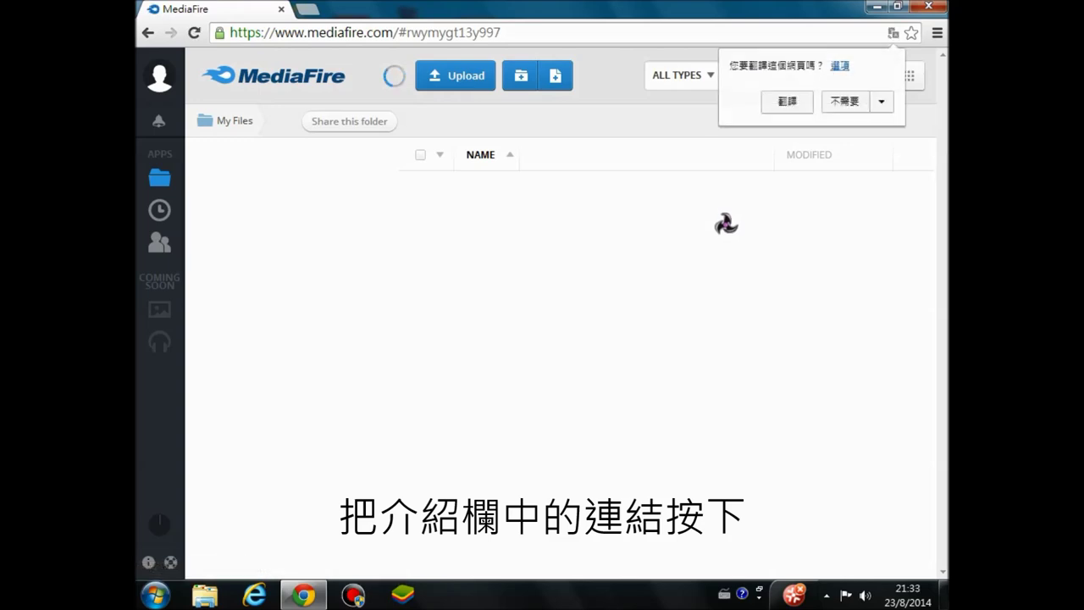
{"action": "left_click", "coordinate": [844, 103]}
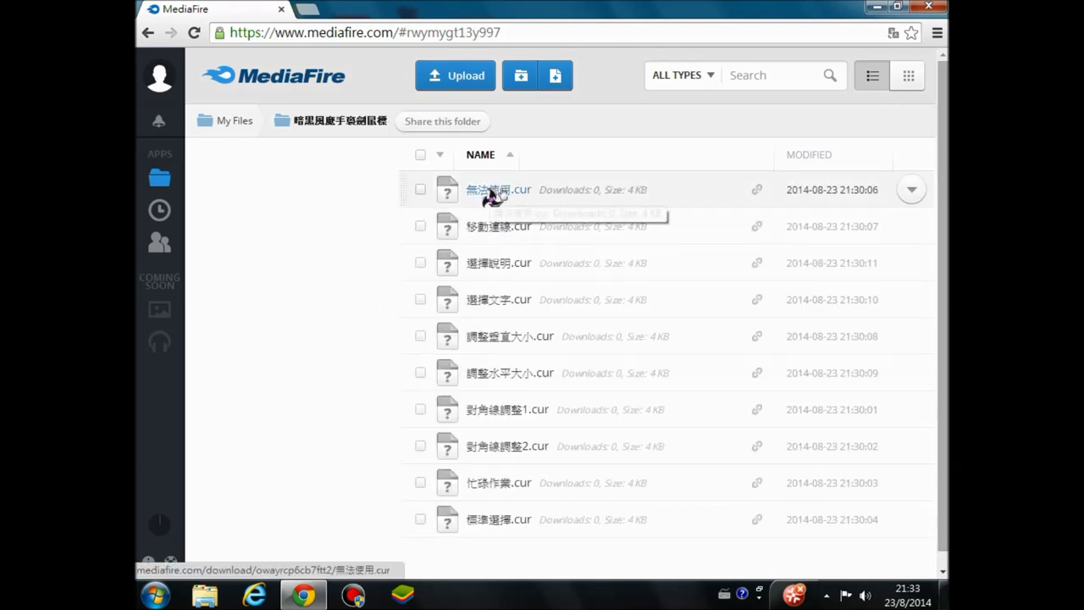
View the download pages for 無法使用.cur and 移動連線.cur, closing each afterward.
{"action": "left_click", "coordinate": [494, 191]}
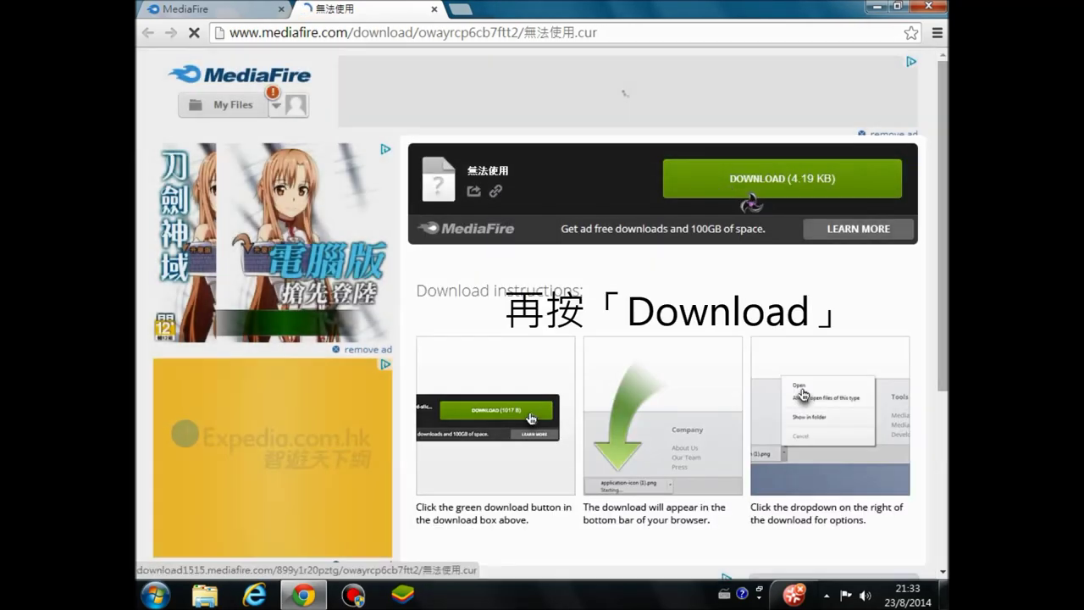
{"action": "left_click", "coordinate": [435, 10]}
{"action": "left_click", "coordinate": [497, 240]}
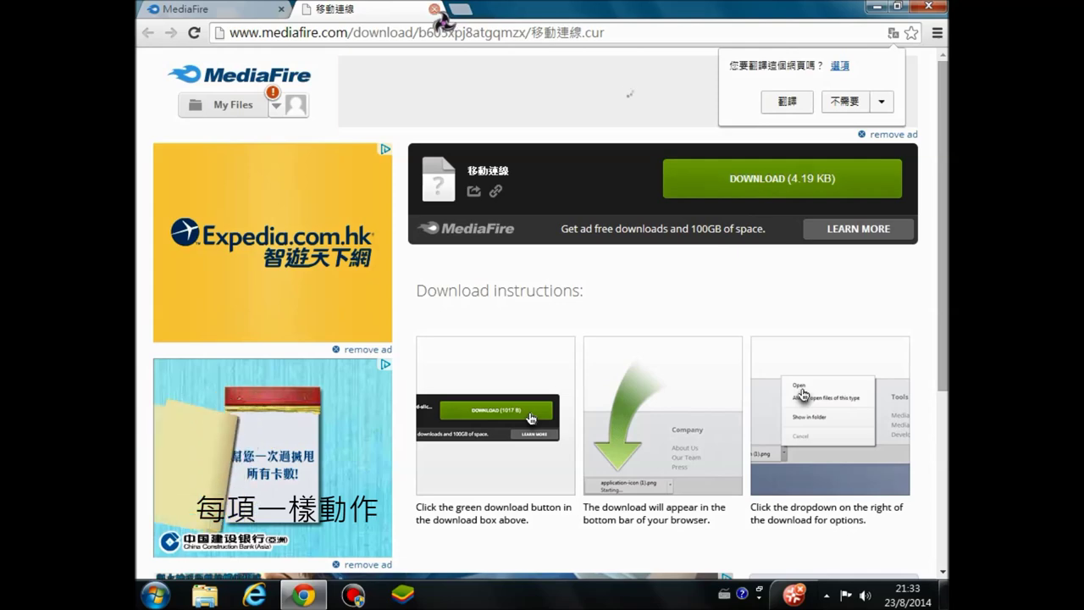
{"action": "left_click", "coordinate": [436, 10]}
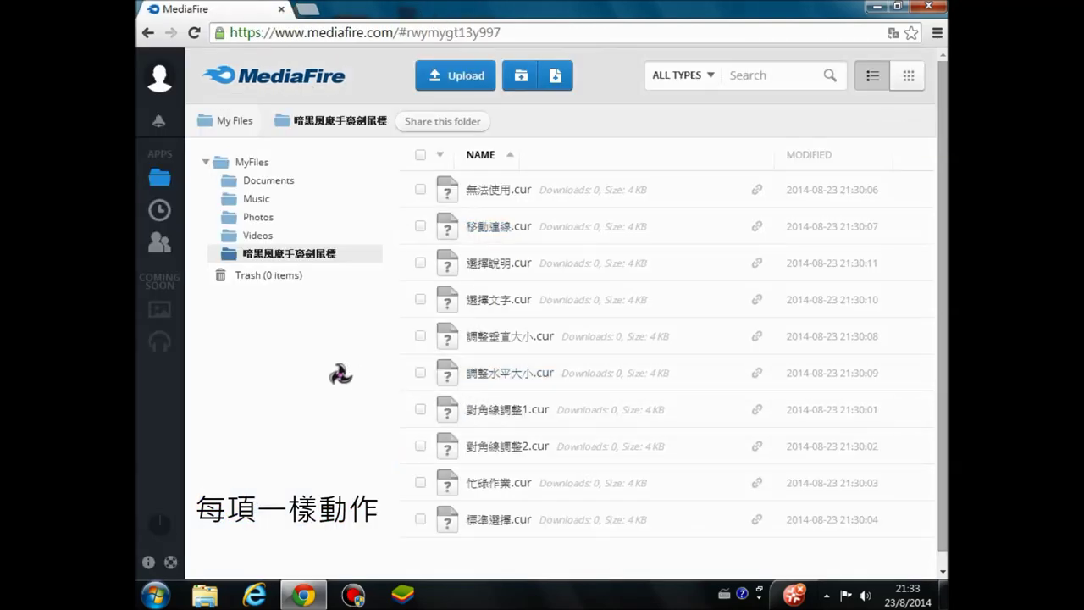
Open the desktop's 暗黑風魔手裏劍鼠標 folder, select its 10 cursor files, then close it.
{"action": "left_click", "coordinate": [896, 6]}
{"action": "left_click_drag", "start_coordinate": [720, 354], "coordinate": [496, 218]}
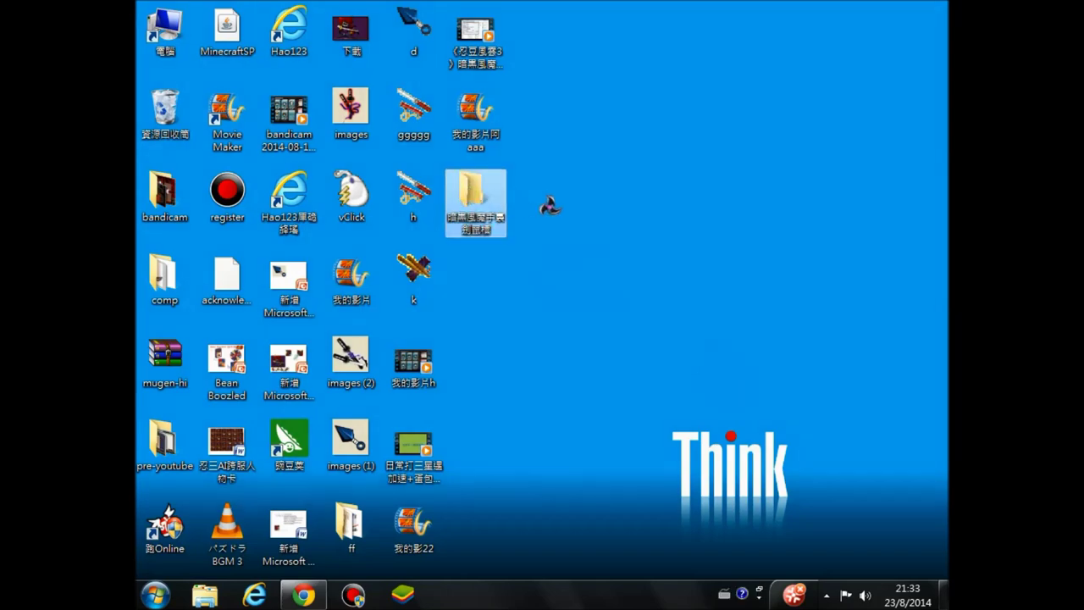
{"action": "double_click", "coordinate": [496, 210]}
{"action": "left_click_drag", "start_coordinate": [495, 305], "coordinate": [443, 322]}
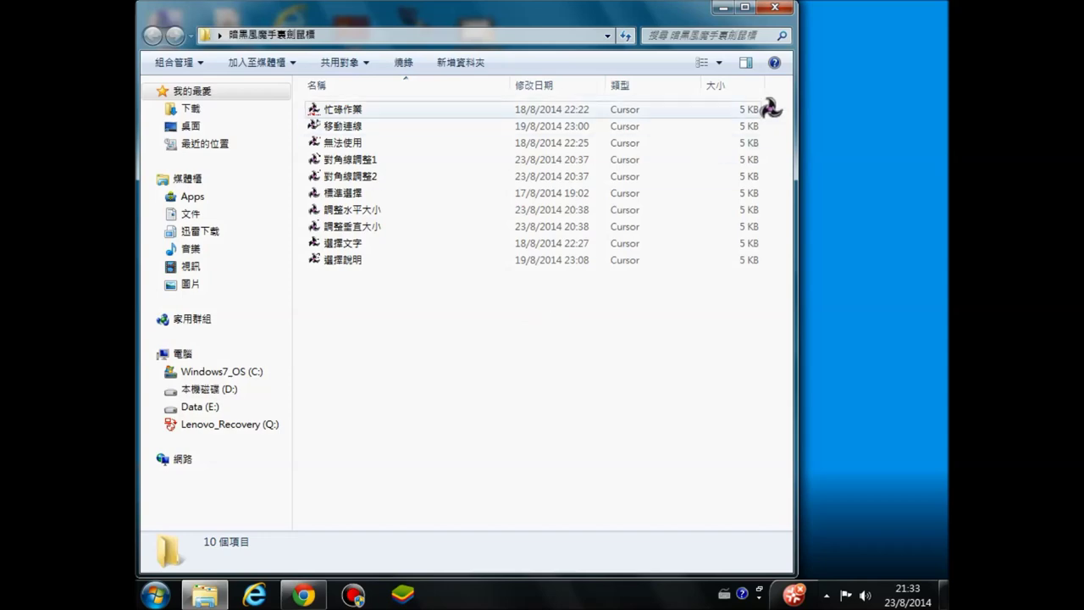
{"action": "left_click", "coordinate": [781, 10]}
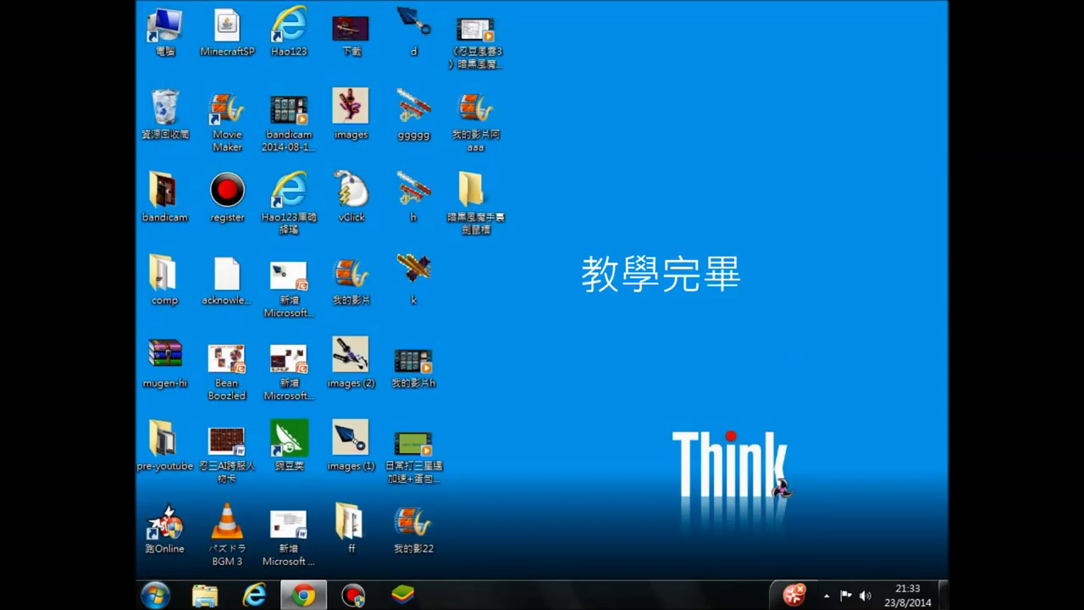